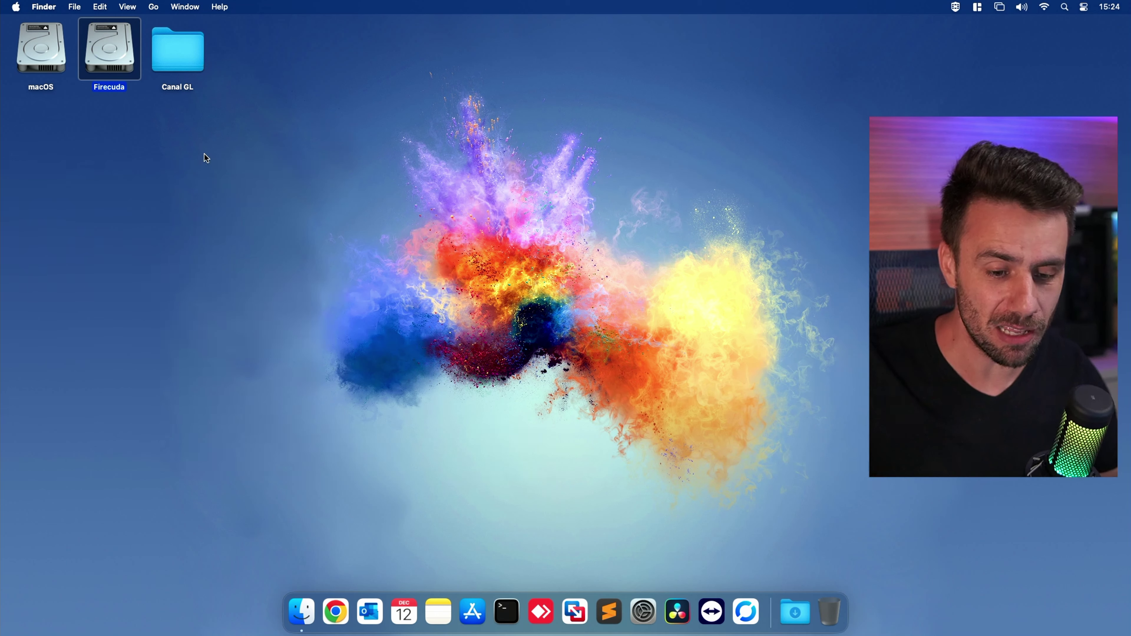
# Hide hard disks and connected servers from the desktop in the Finder settings
pyautogui.click(225, 185)
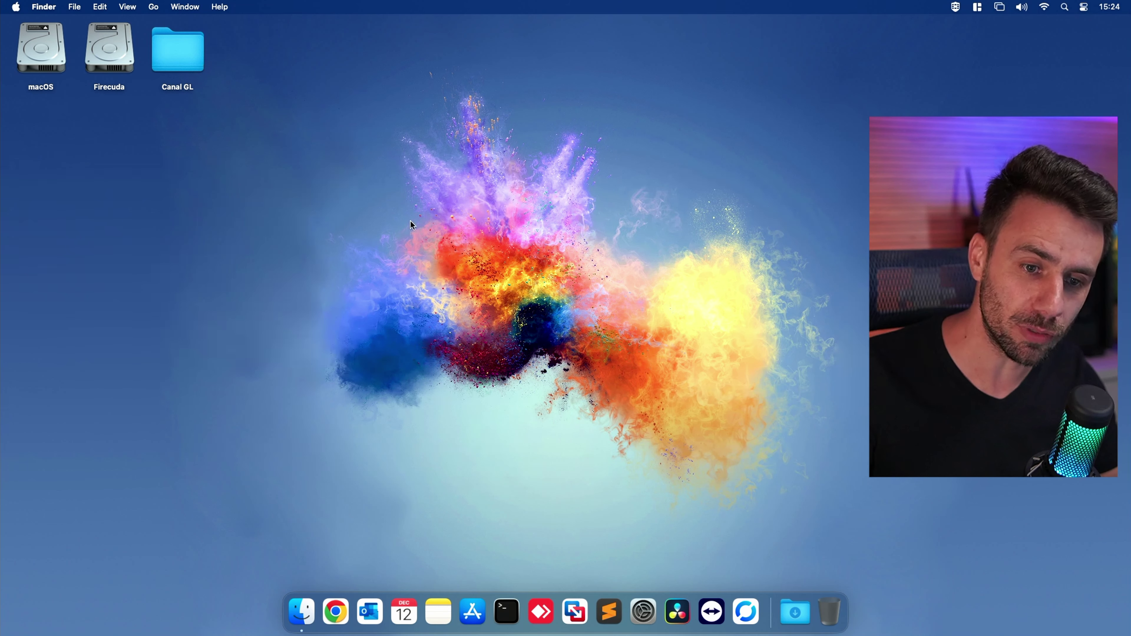
pyautogui.click(44, 8)
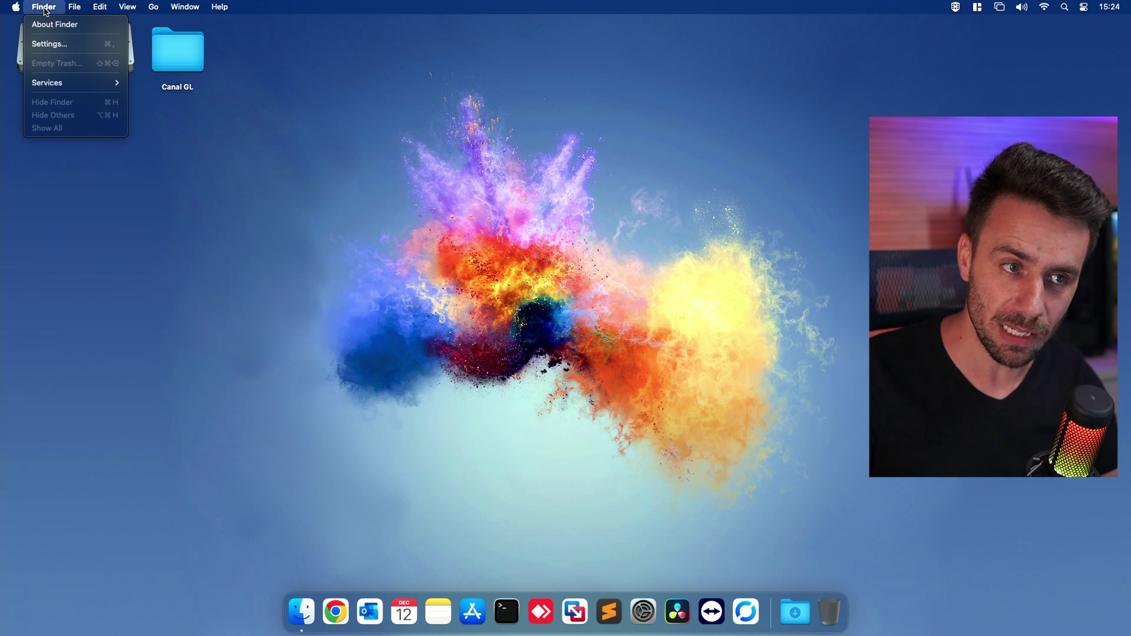
pyautogui.click(67, 44)
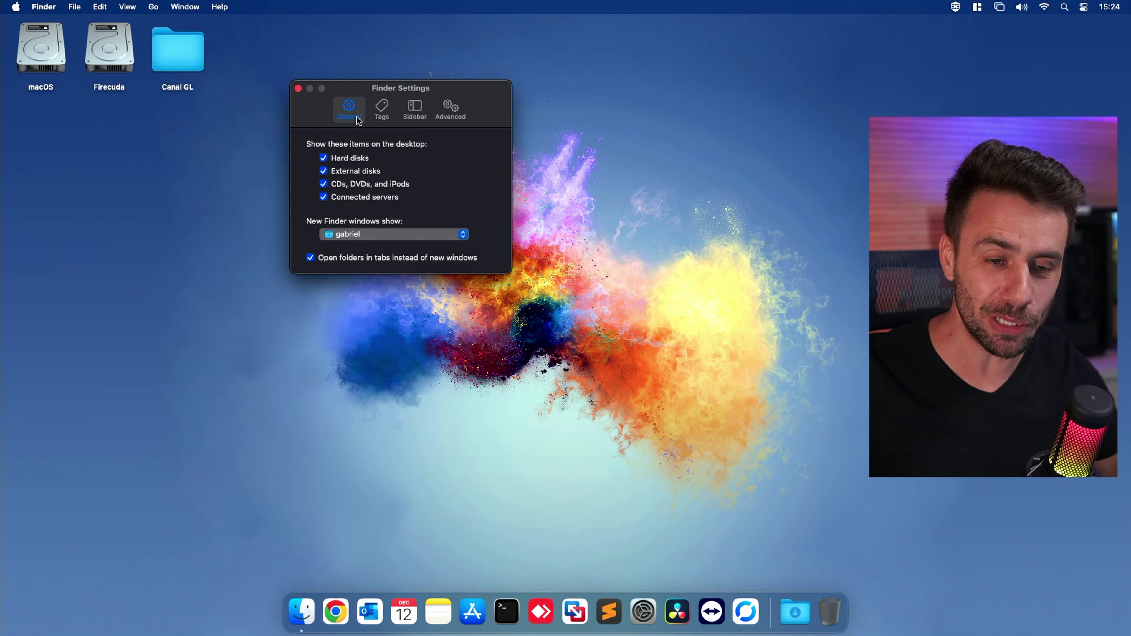
pyautogui.click(349, 161)
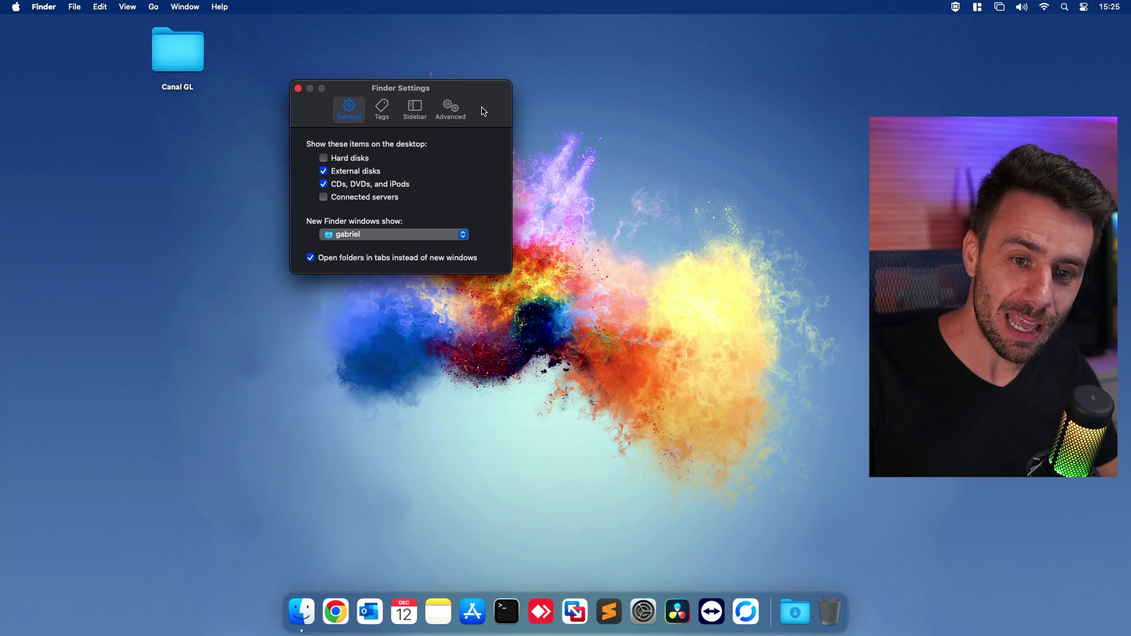
# Enable hard disks and connected servers as desktop items and close the Finder settings
pyautogui.moveTo(483, 110); pyautogui.dragTo(591, 190)
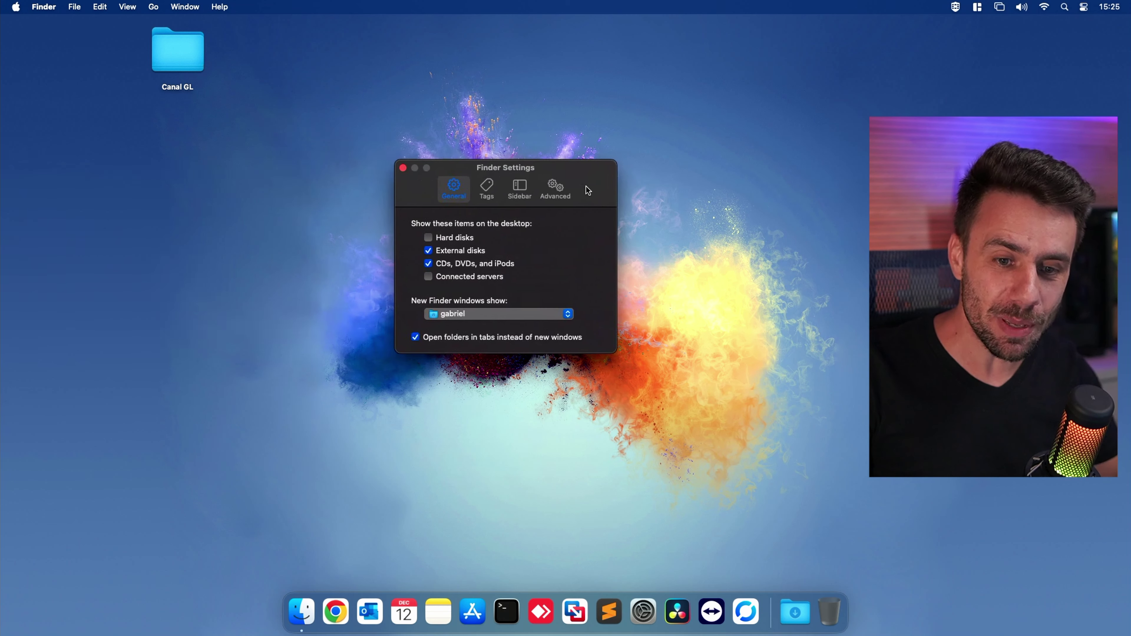
pyautogui.click(469, 240)
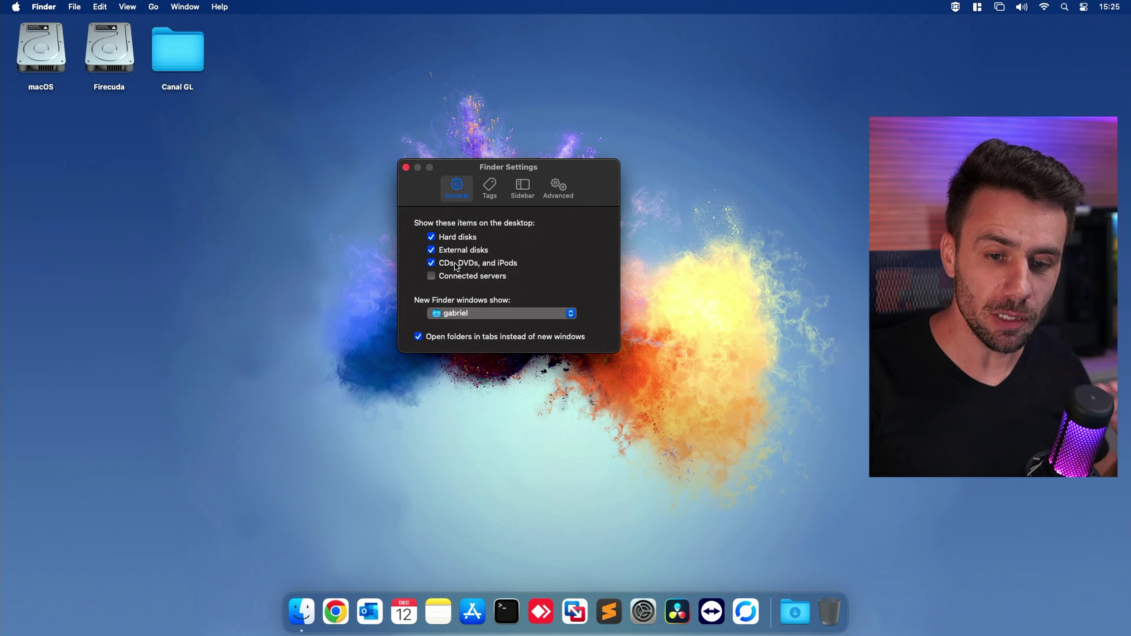
pyautogui.click(477, 278)
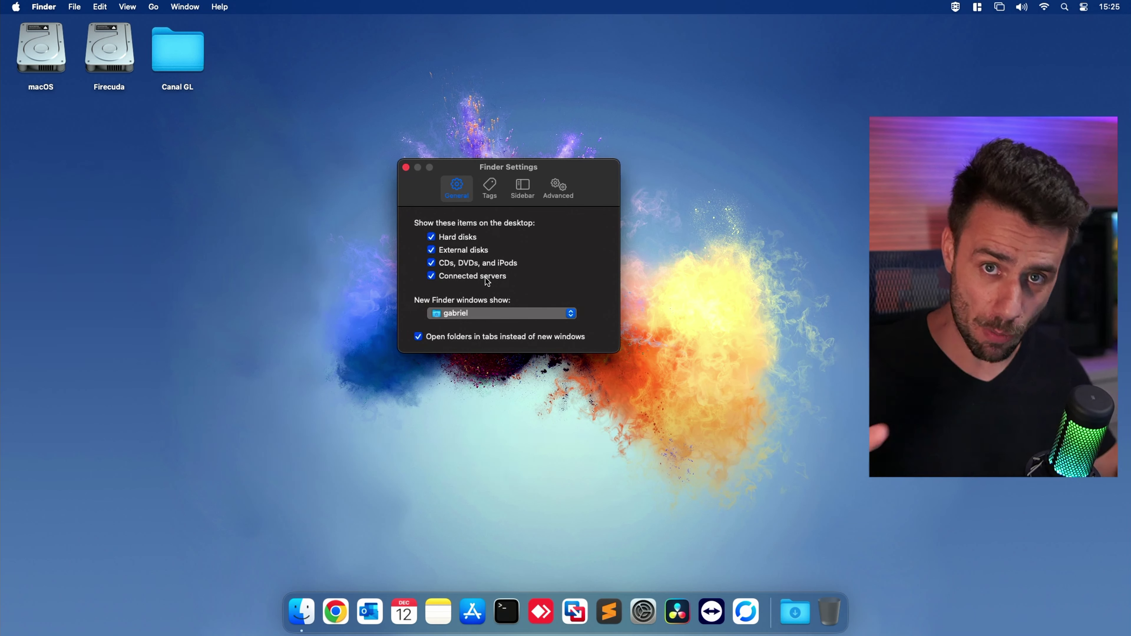
pyautogui.click(405, 167)
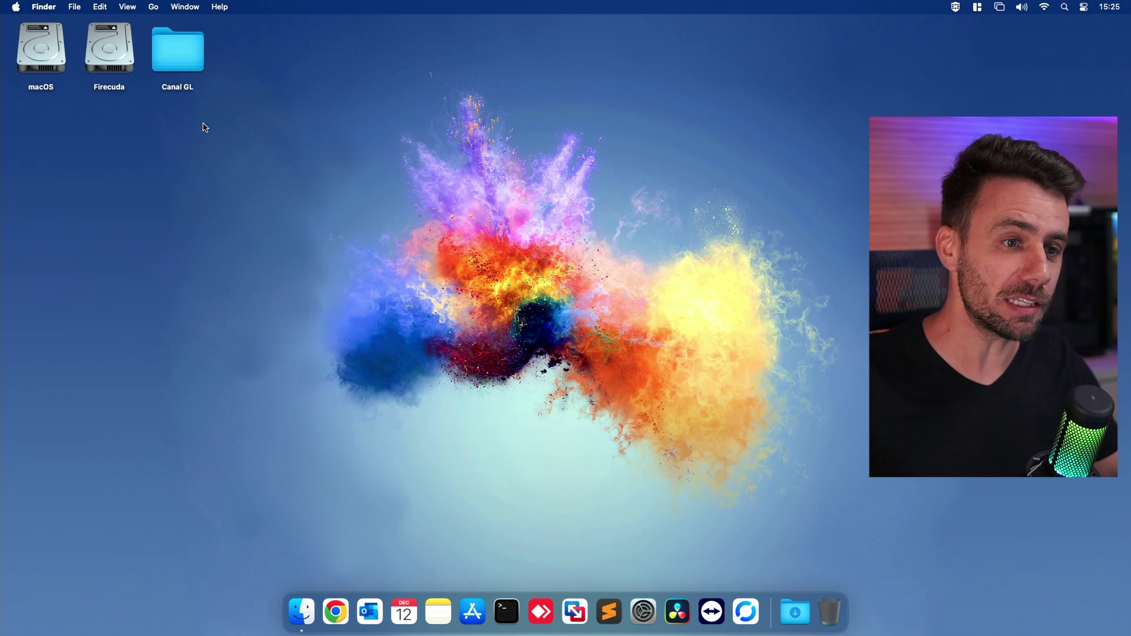
pyautogui.moveTo(193, 127); pyautogui.dragTo(40, 27)
pyautogui.click(121, 103)
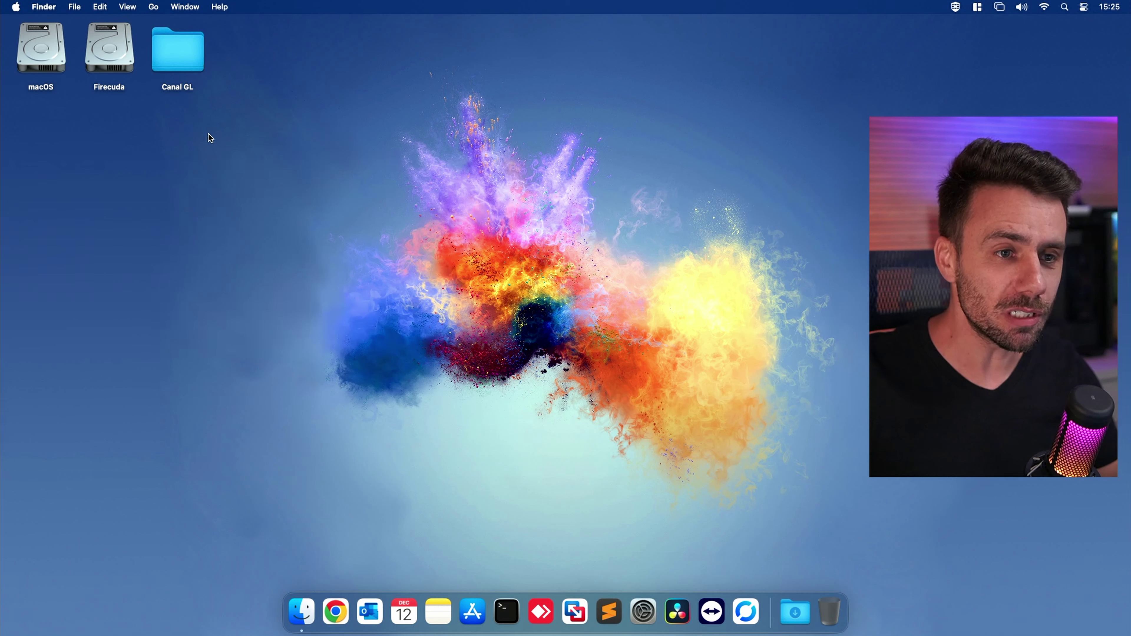
# Go to the folder /System/Library/CoreServices/CoreTypes.bundle/Contents/Resources in Finder
pyautogui.click(154, 7)
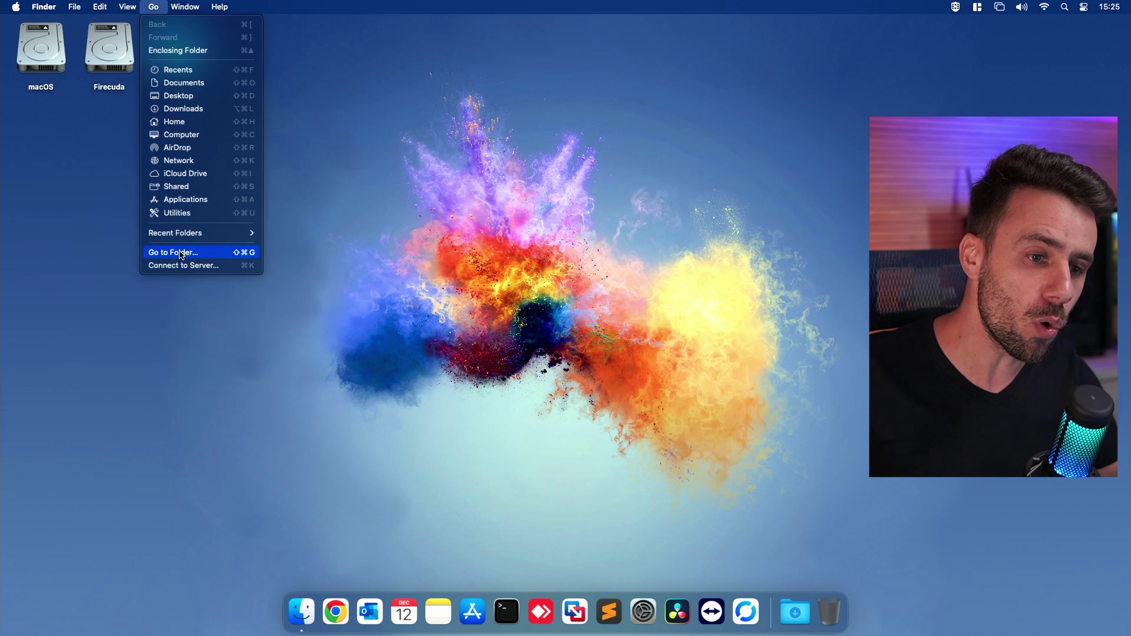
pyautogui.click(196, 253)
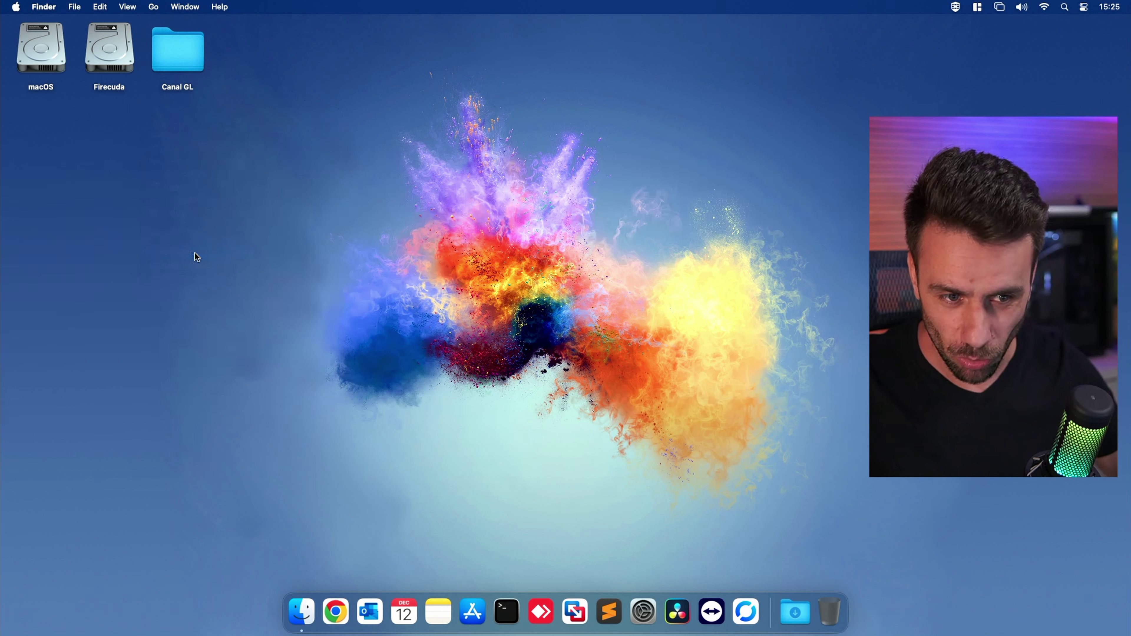
pyautogui.press('Right')
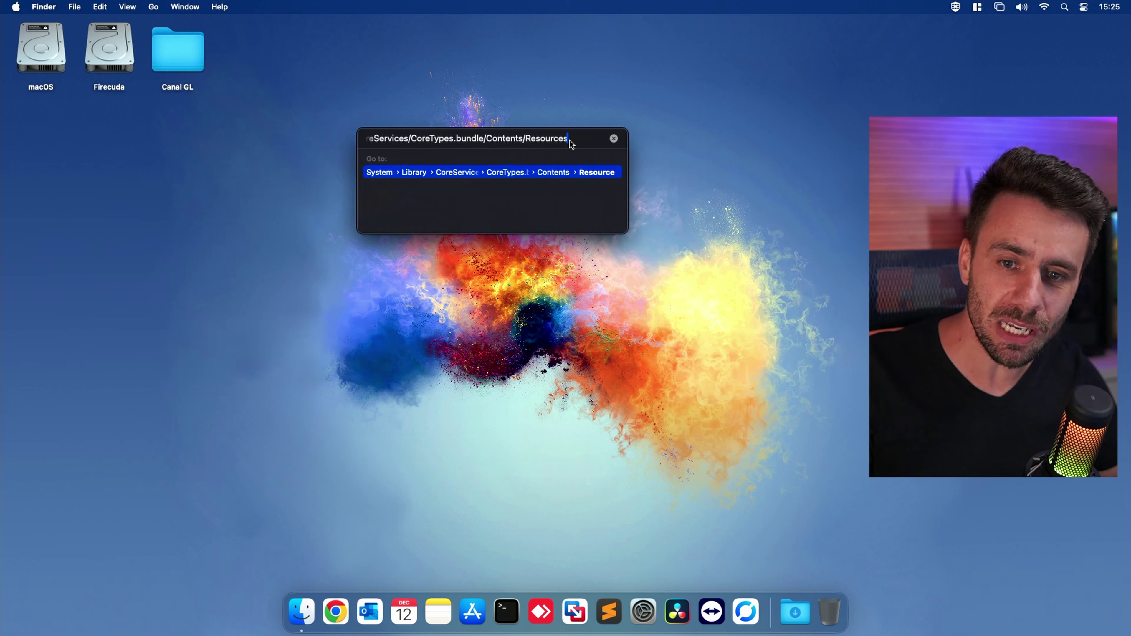
pyautogui.moveTo(567, 139); pyautogui.dragTo(303, 130)
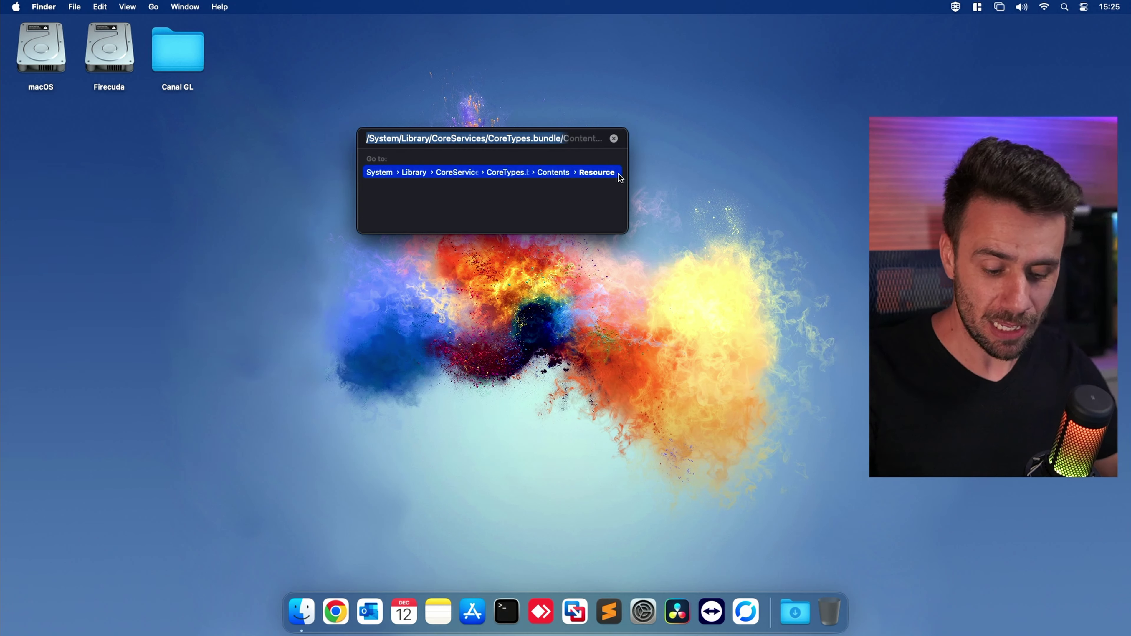
pyautogui.press('Return')
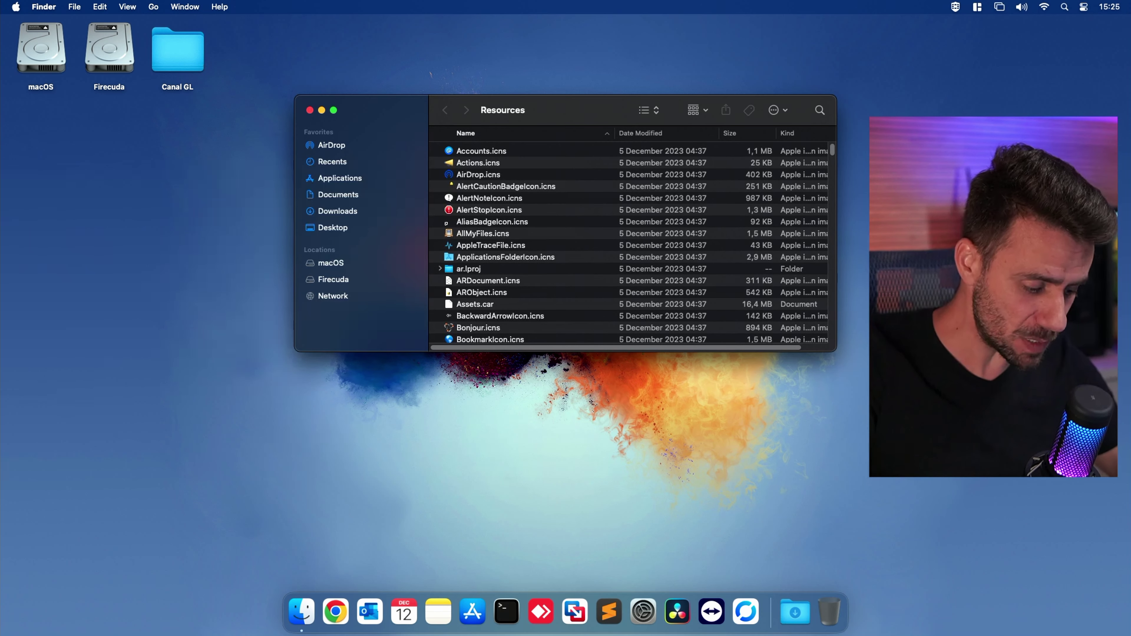
# Switch to Sublime Text to view the folder path in Icons-macOS.txt, and hide the editor again
pyautogui.click(609, 611)
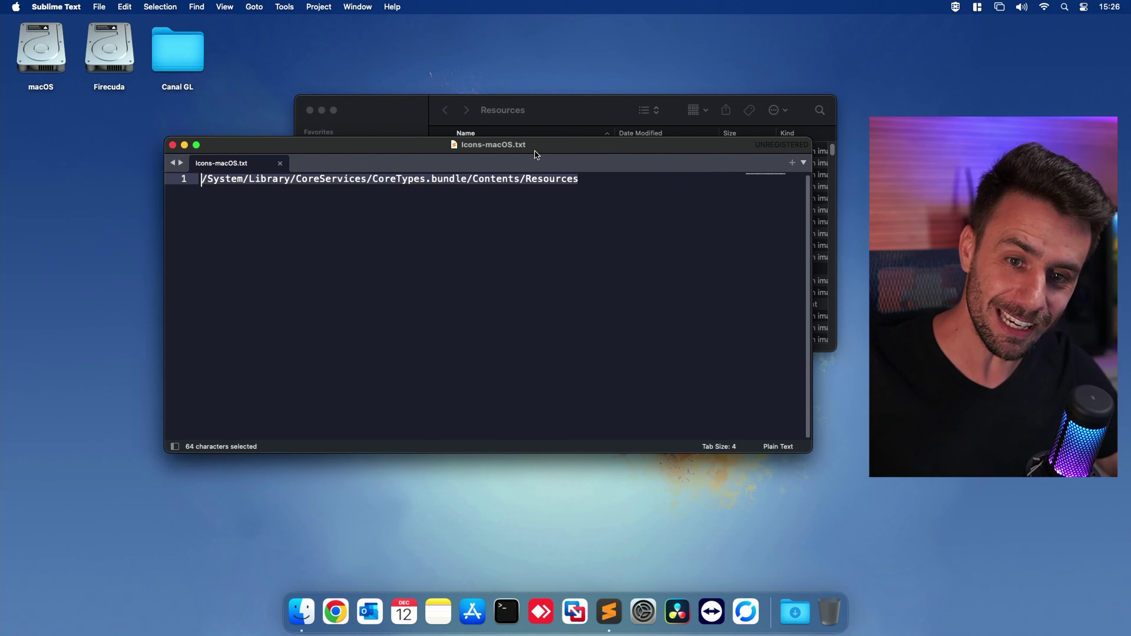
pyautogui.press('super+h')
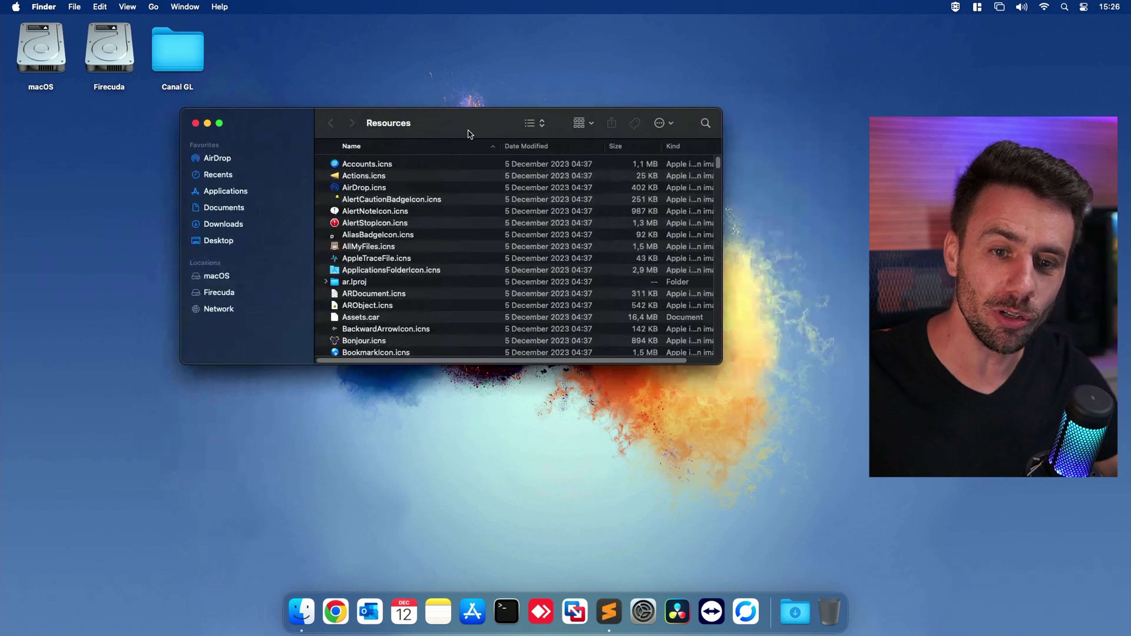
# Enlarge the icons in the Resources file list and make the Finder window taller near the screen's centre
pyautogui.moveTo(468, 134); pyautogui.dragTo(462, 132)
pyautogui.press('super+plus')
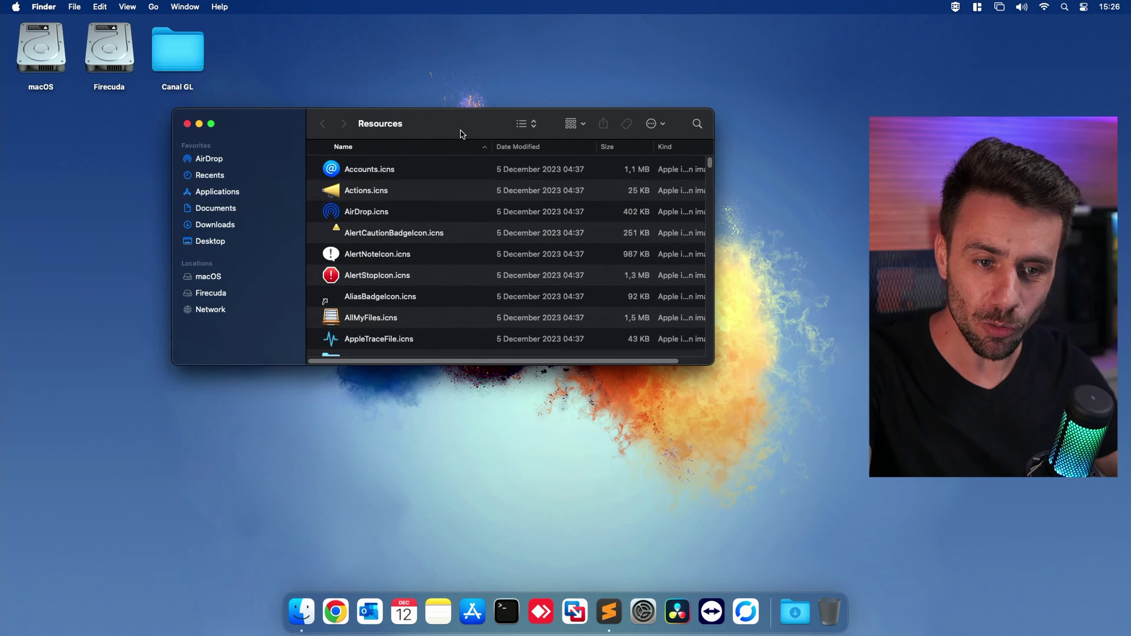
pyautogui.moveTo(400, 365); pyautogui.dragTo(427, 553)
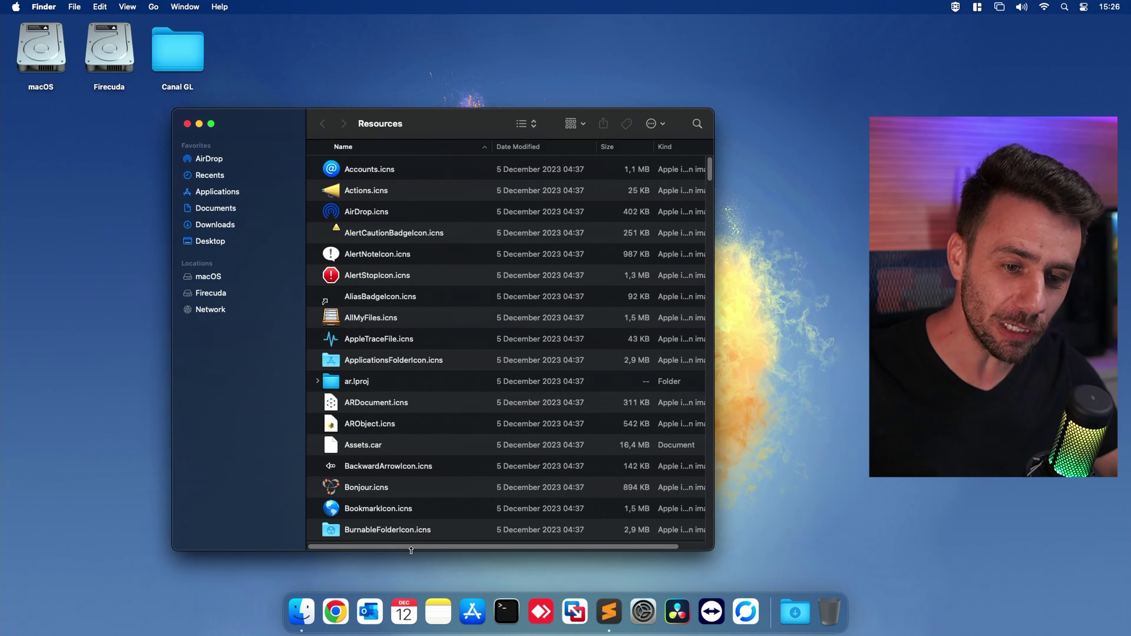
pyautogui.moveTo(462, 133); pyautogui.dragTo(485, 135)
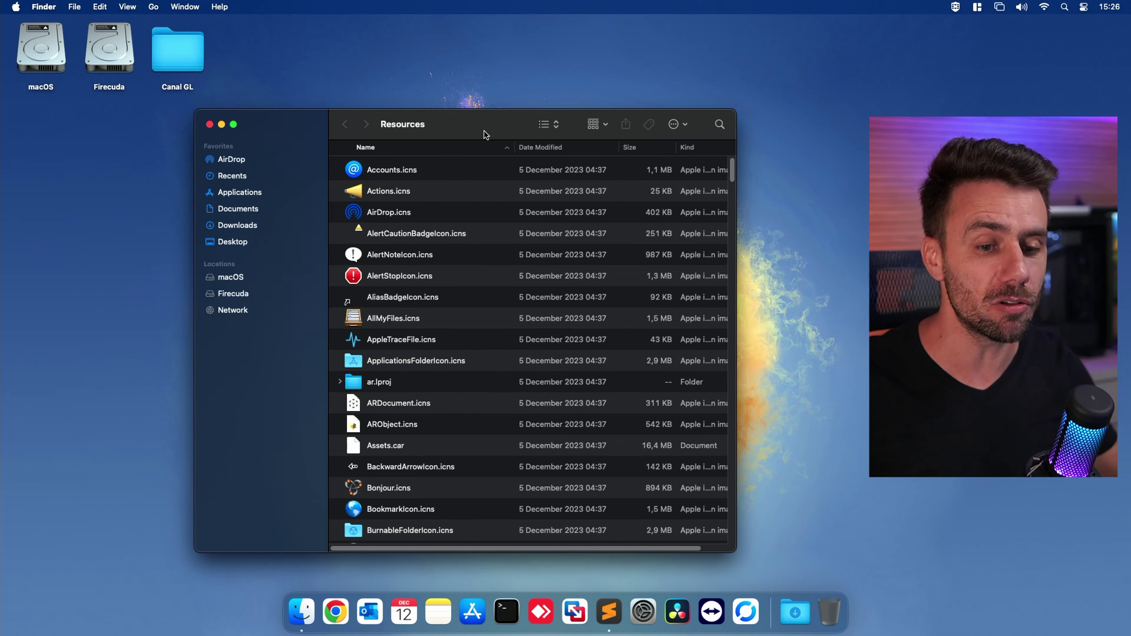
pyautogui.moveTo(492, 129); pyautogui.dragTo(573, 123)
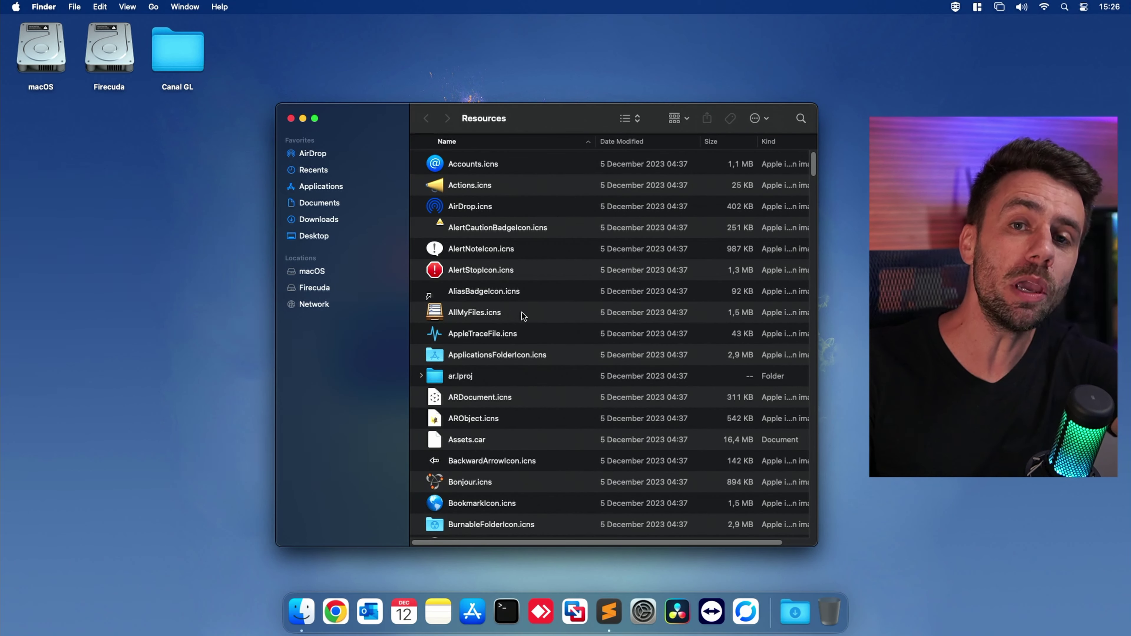
# Show the About This Mac information and place its window beside the Resources folder window
pyautogui.scroll(-2, 524, 313)
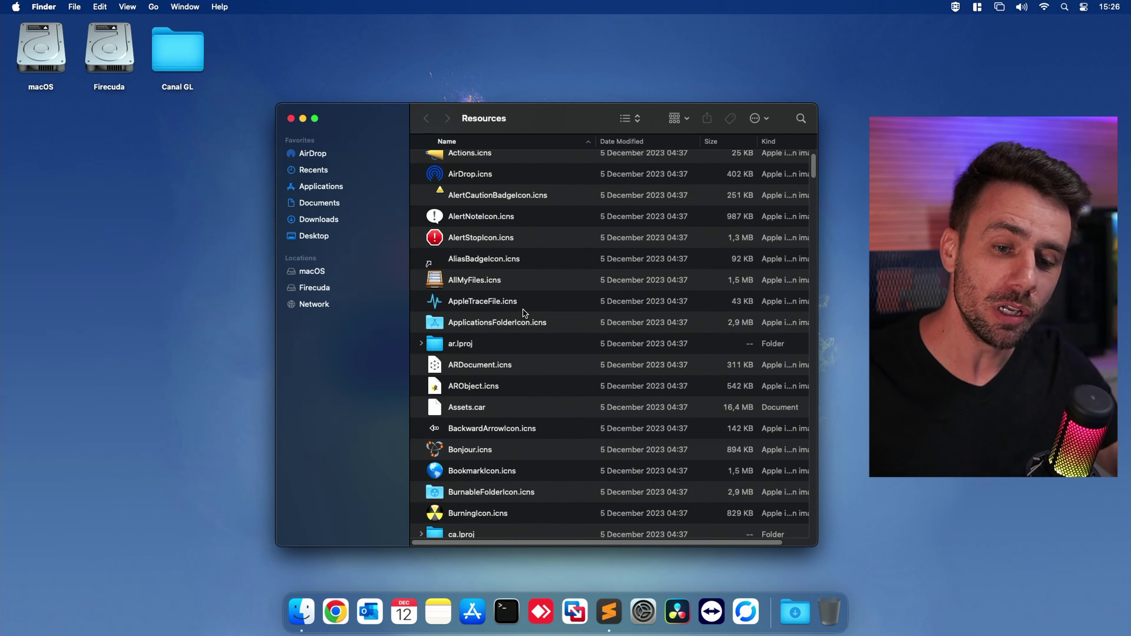
pyautogui.scroll(-5, 523, 313)
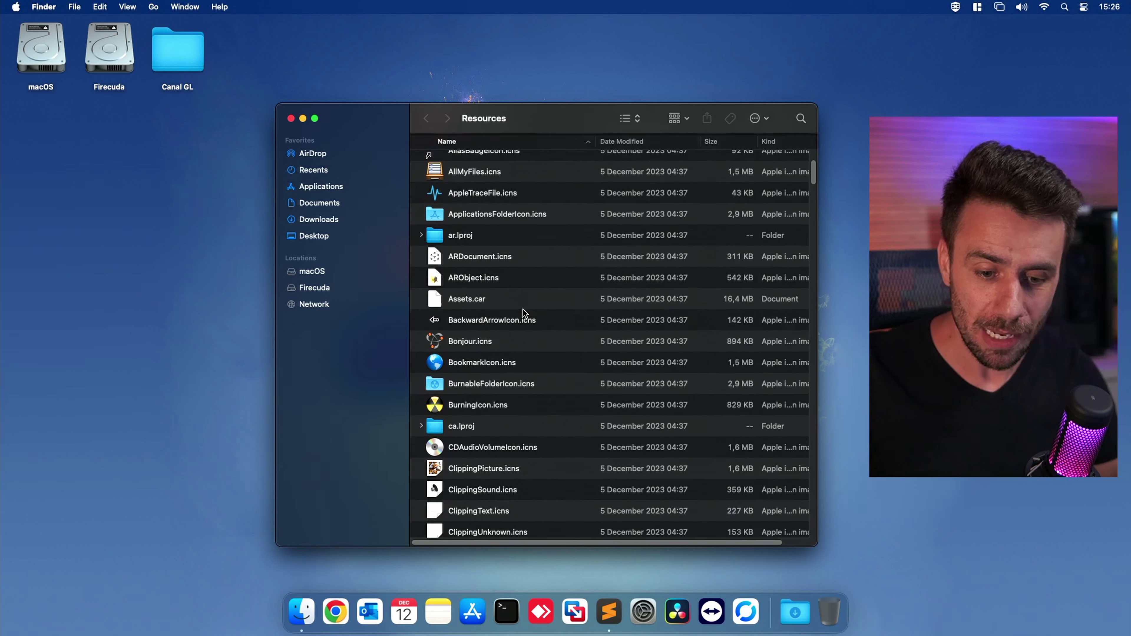
pyautogui.scroll(-10, 523, 313)
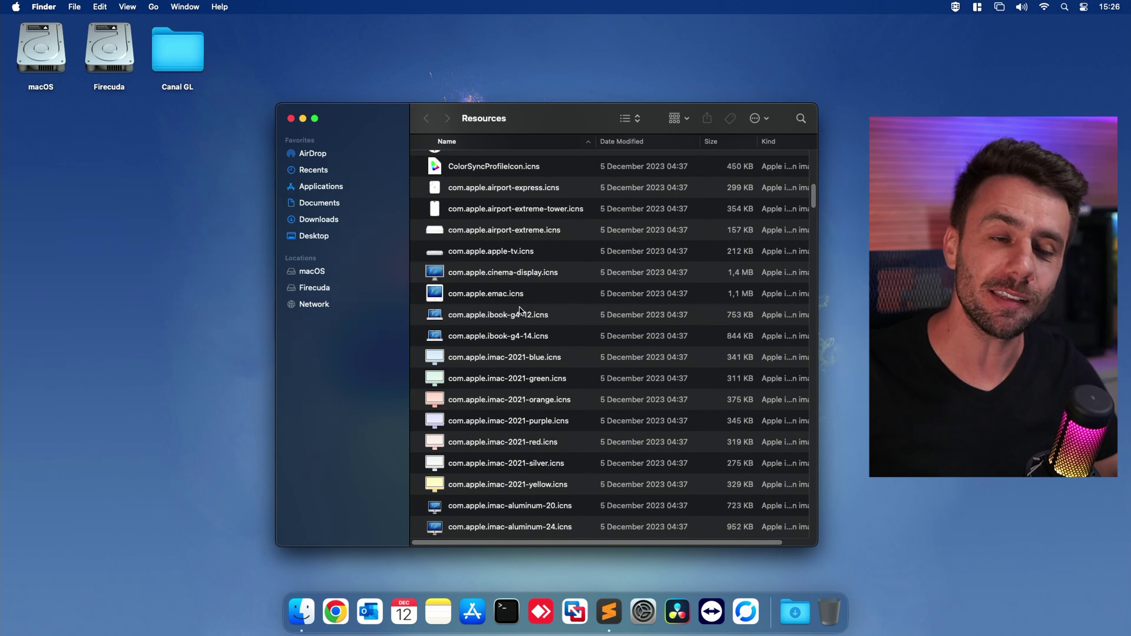
pyautogui.click(15, 7)
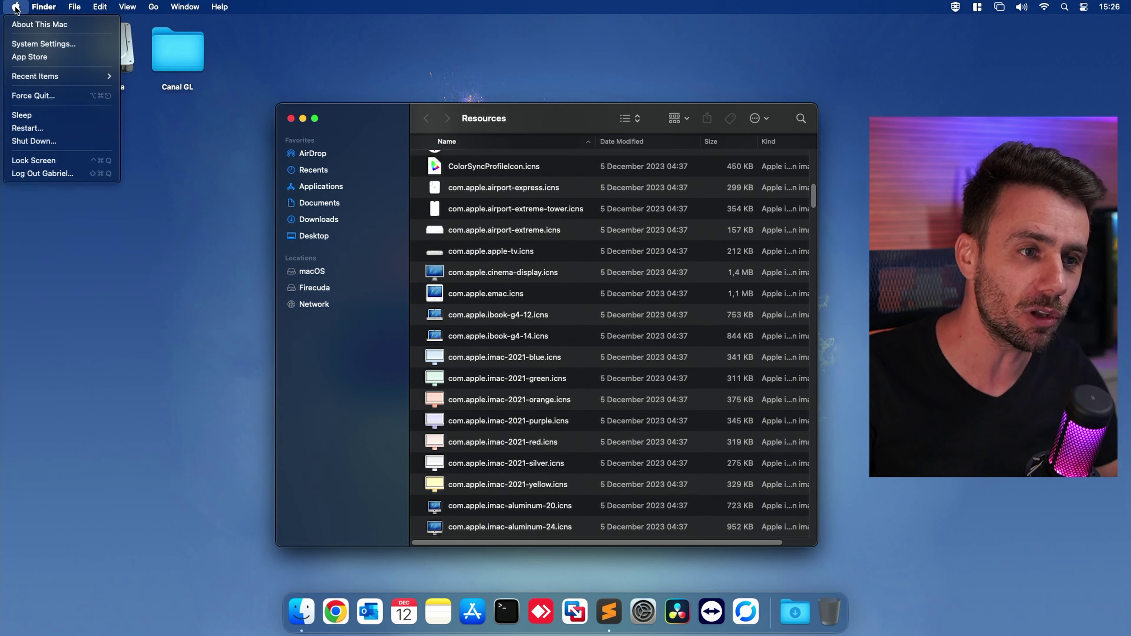
pyautogui.click(27, 22)
pyautogui.moveTo(589, 86); pyautogui.dragTo(175, 174)
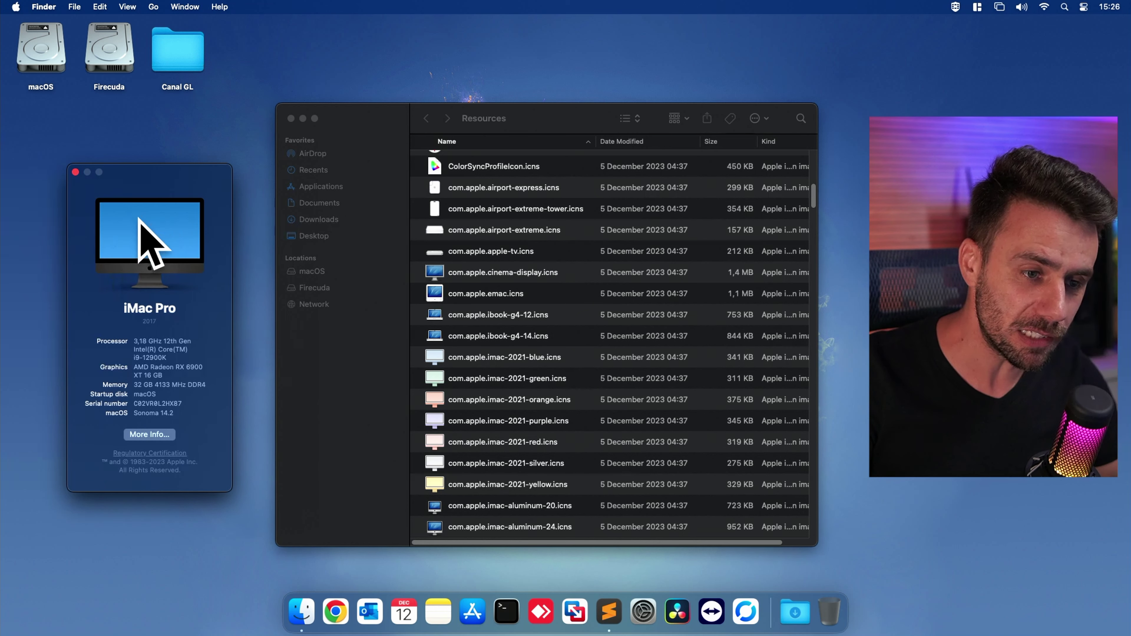
# Locate and select the icon file com.apple.imacpro-2017.icns in the Resources folder
pyautogui.scroll(-4, 501, 331)
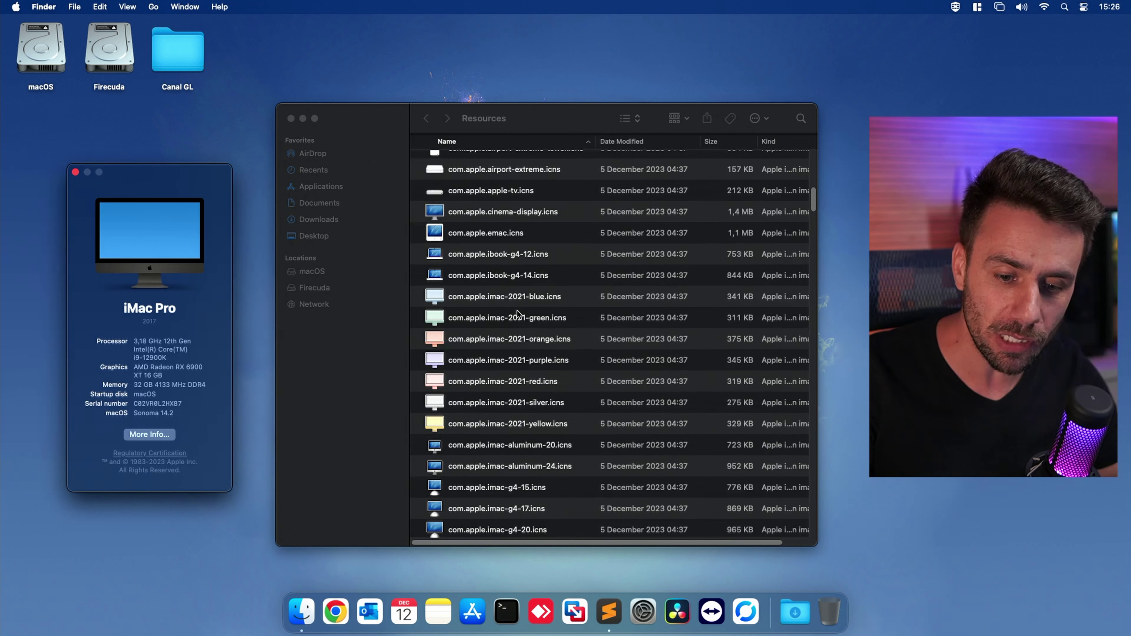
pyautogui.scroll(-6, 522, 389)
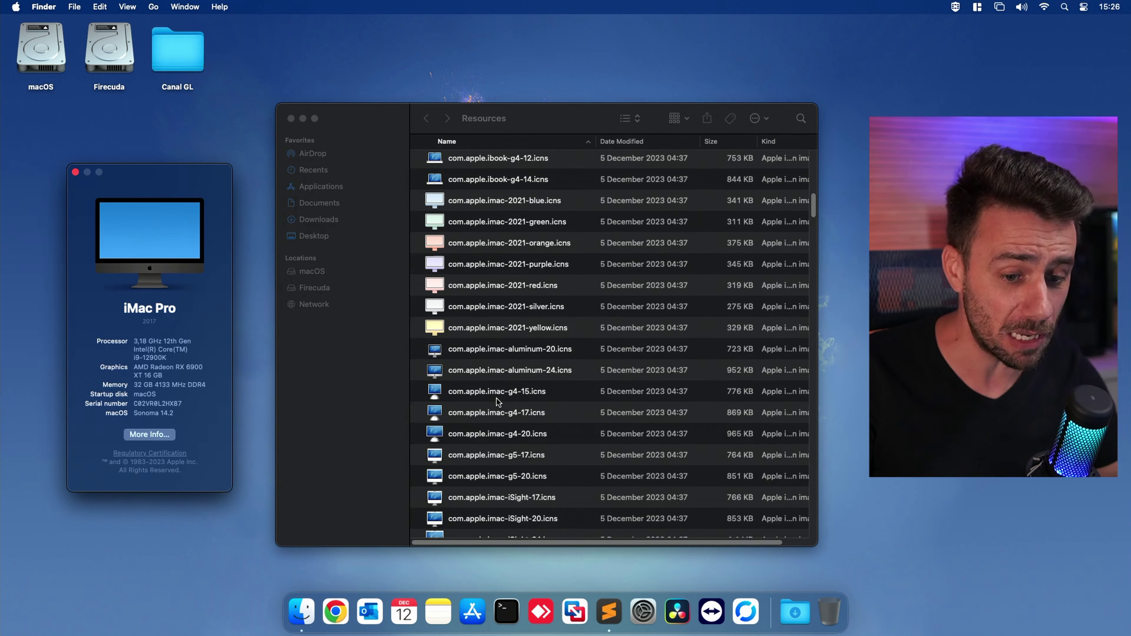
pyautogui.scroll(-4, 497, 406)
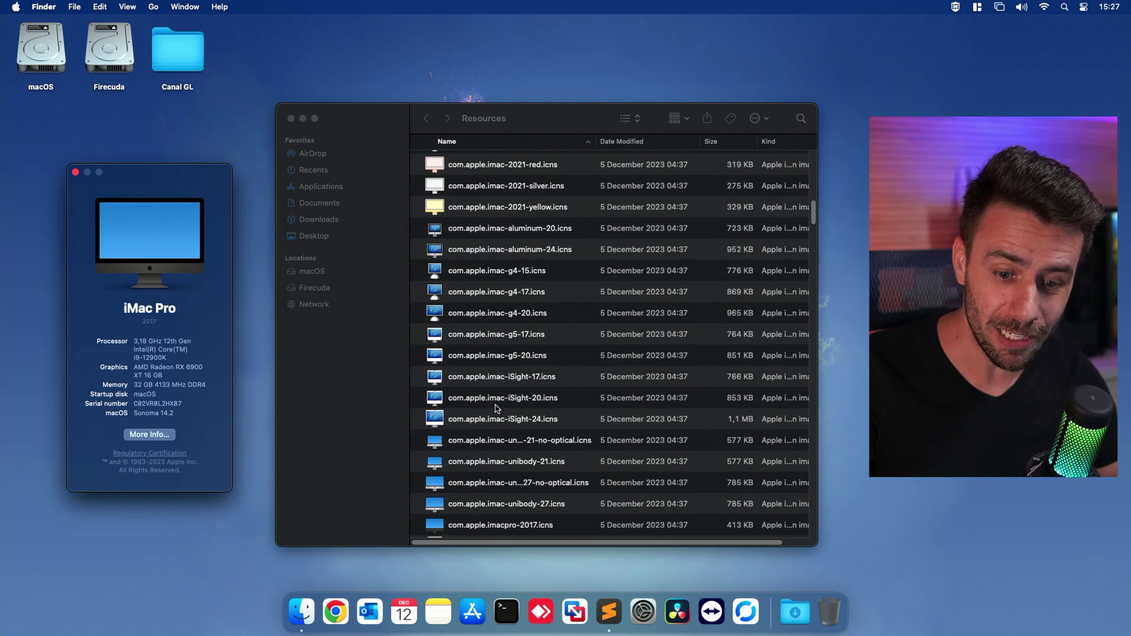
pyautogui.scroll(-1, 497, 408)
pyautogui.click(476, 490)
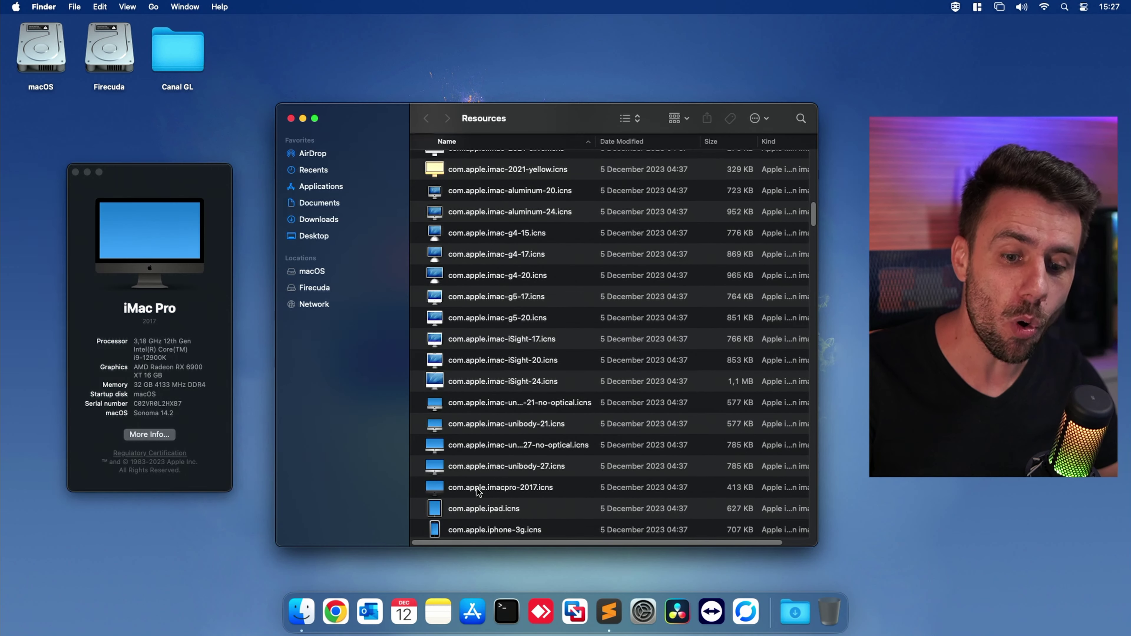
pyautogui.click(485, 492)
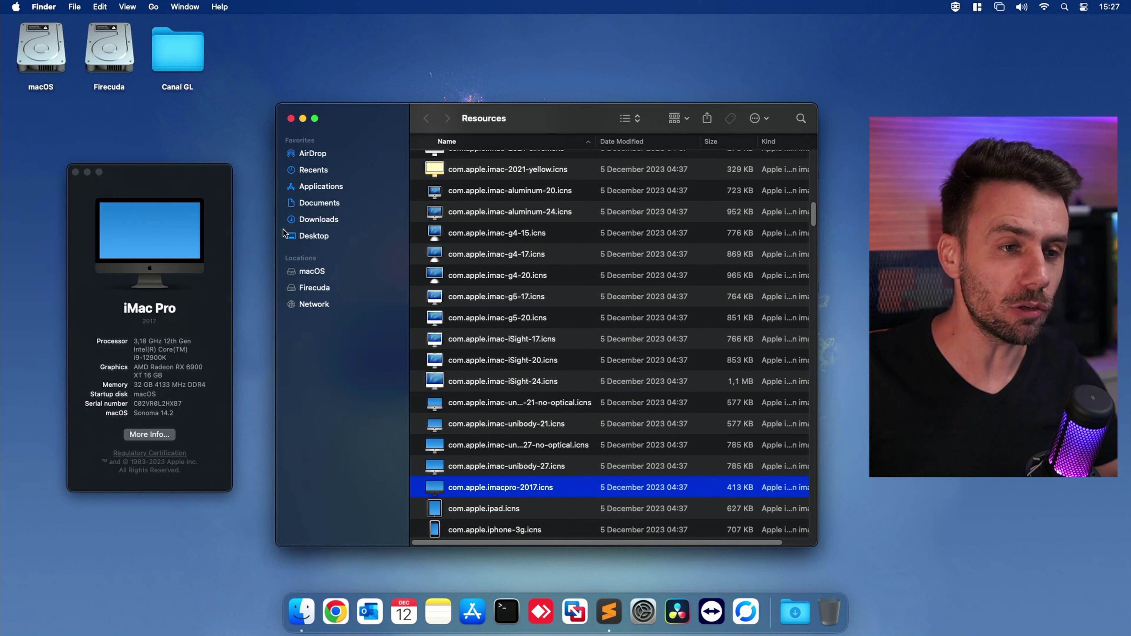
# Open the info window of the macOS disk beside the Resources window and close the About This Mac window
pyautogui.click(54, 53)
pyautogui.rightClick(36, 53)
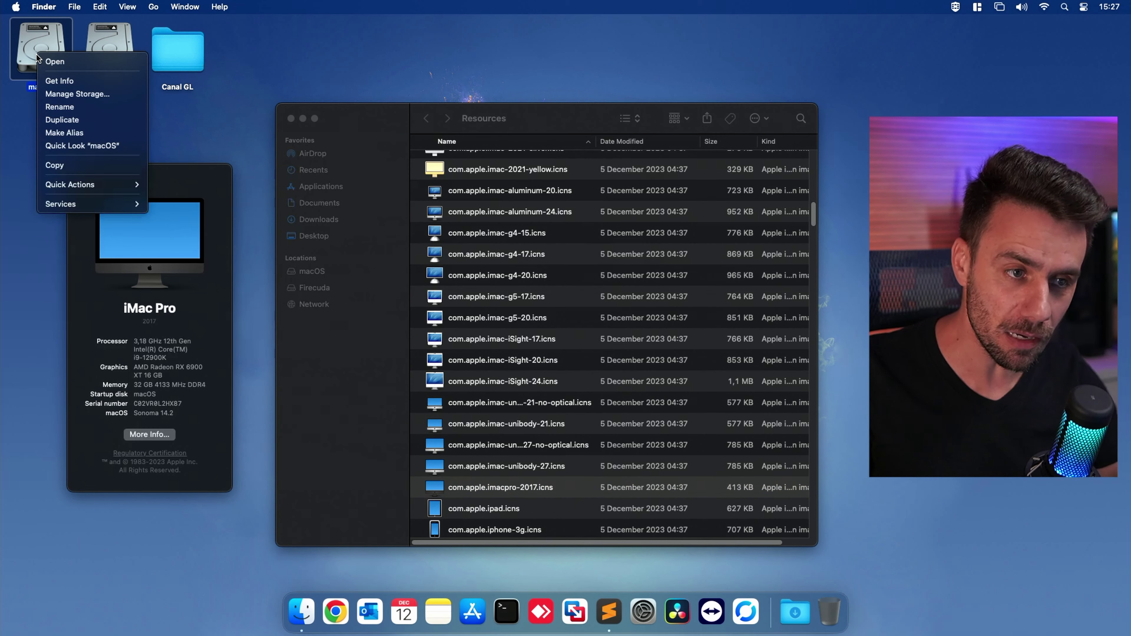
pyautogui.click(89, 85)
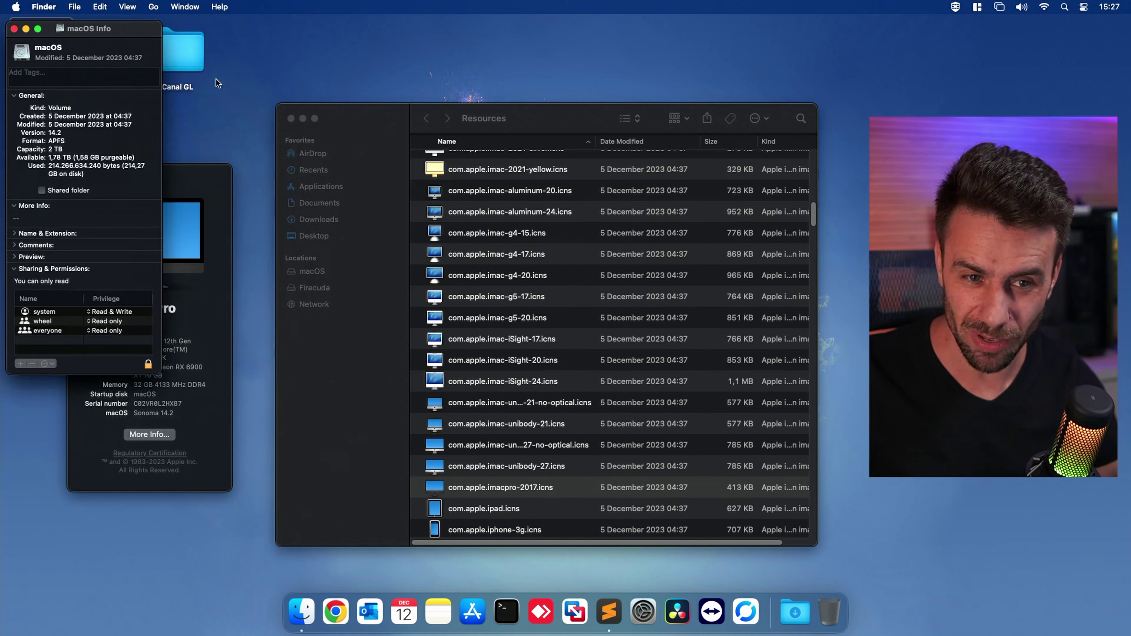
pyautogui.moveTo(135, 31); pyautogui.dragTo(188, 164)
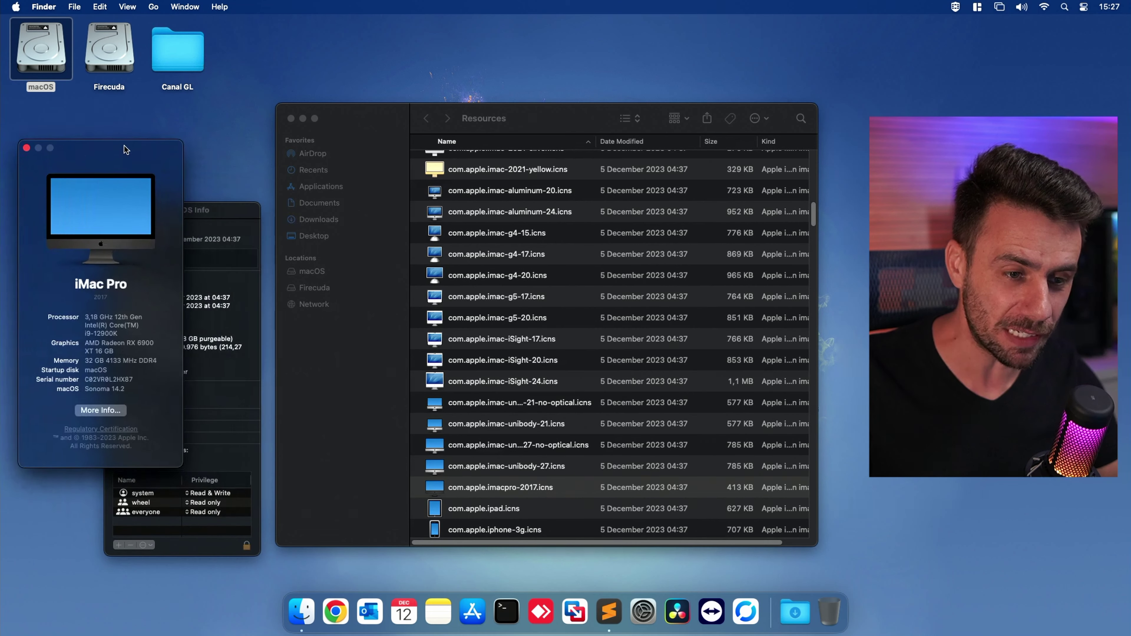
pyautogui.click(198, 212)
pyautogui.moveTo(198, 212); pyautogui.dragTo(157, 154)
pyautogui.click(11, 139)
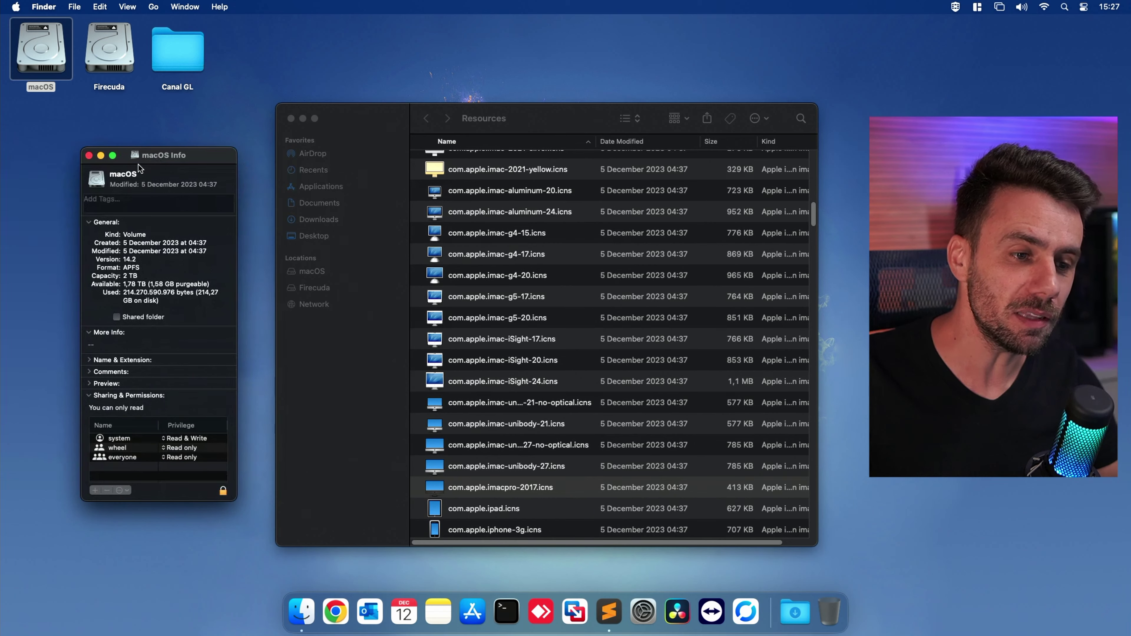
# Replace the macOS disk's icon with com.apple.imacpro-2017.icns through its info window and deselect the disk on the desktop
pyautogui.click(473, 488)
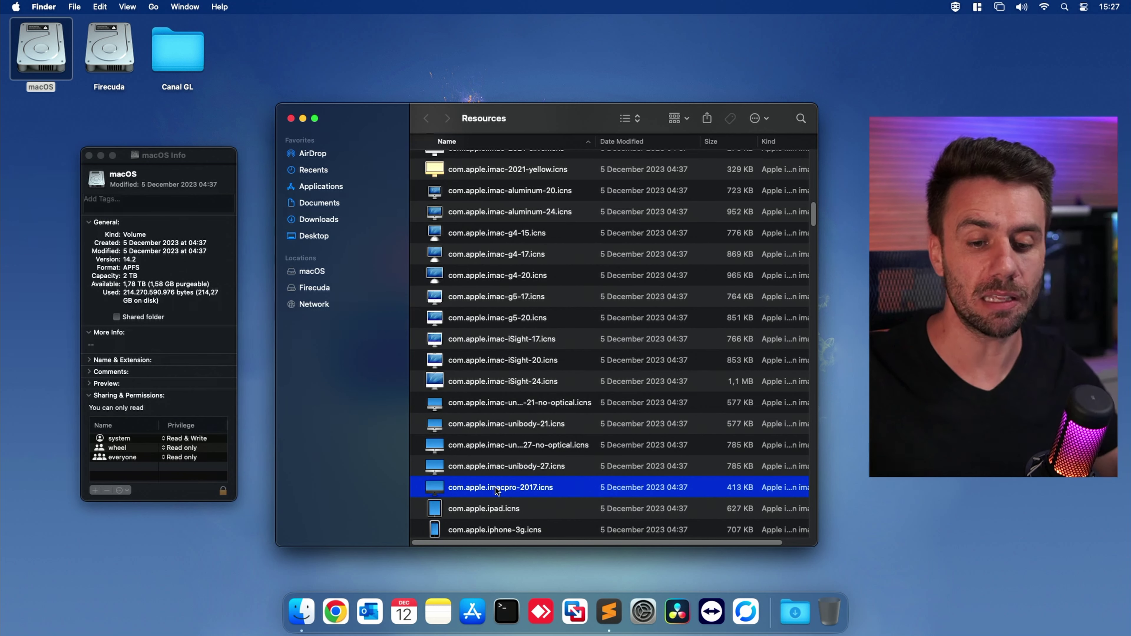
pyautogui.moveTo(496, 491); pyautogui.dragTo(95, 181)
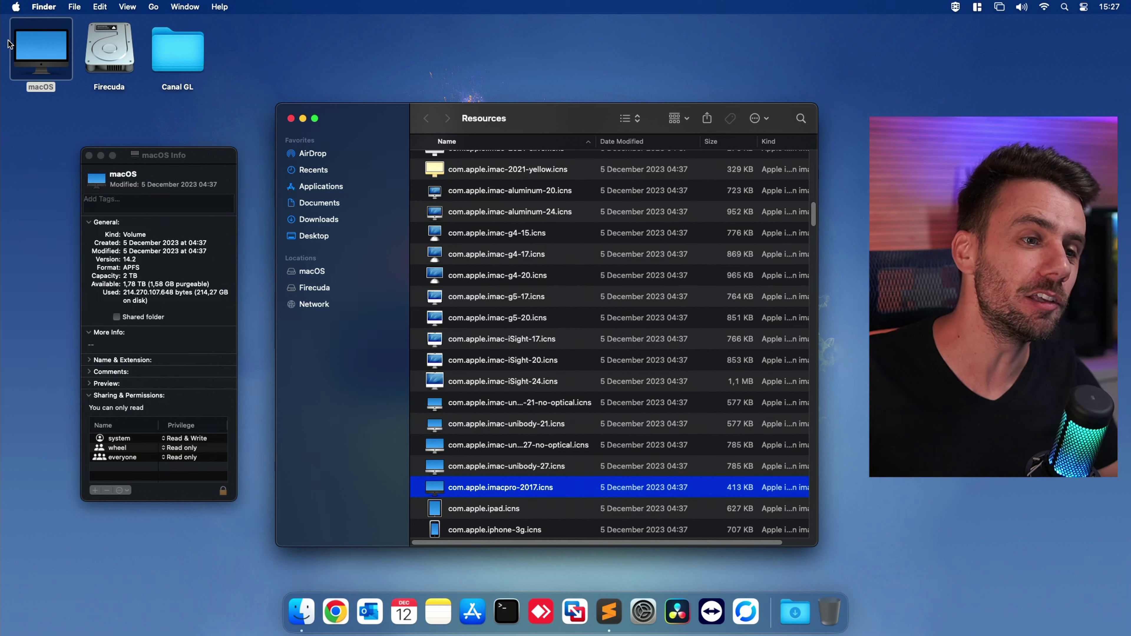
pyautogui.click(36, 113)
pyautogui.click(43, 130)
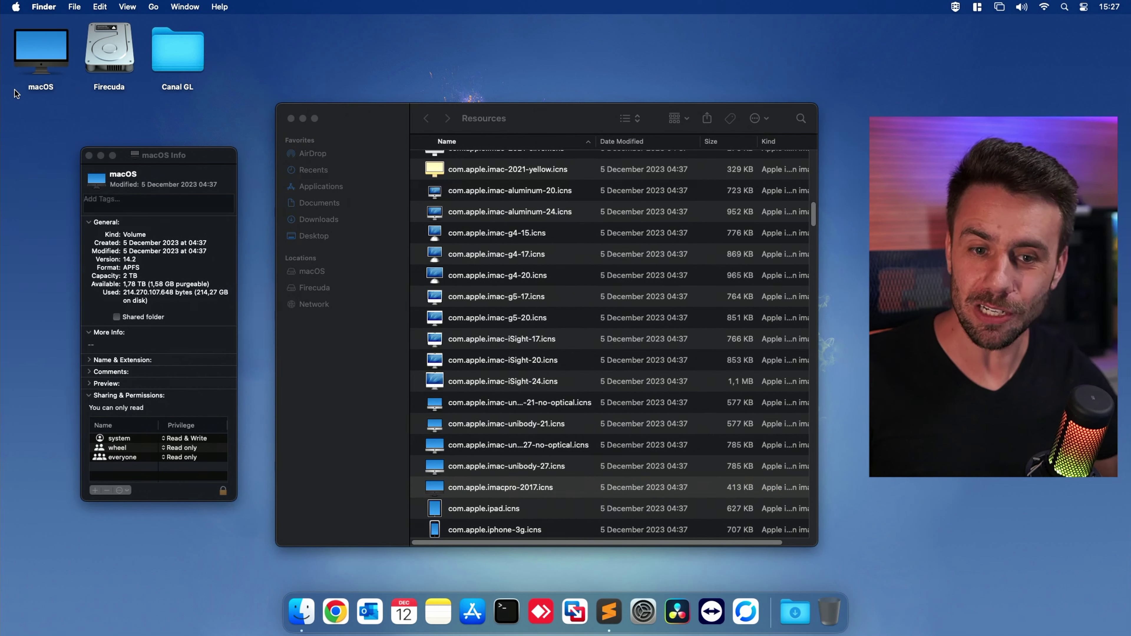
# View the computer model picture in the About This Mac information and close its window
pyautogui.click(16, 7)
pyautogui.click(21, 22)
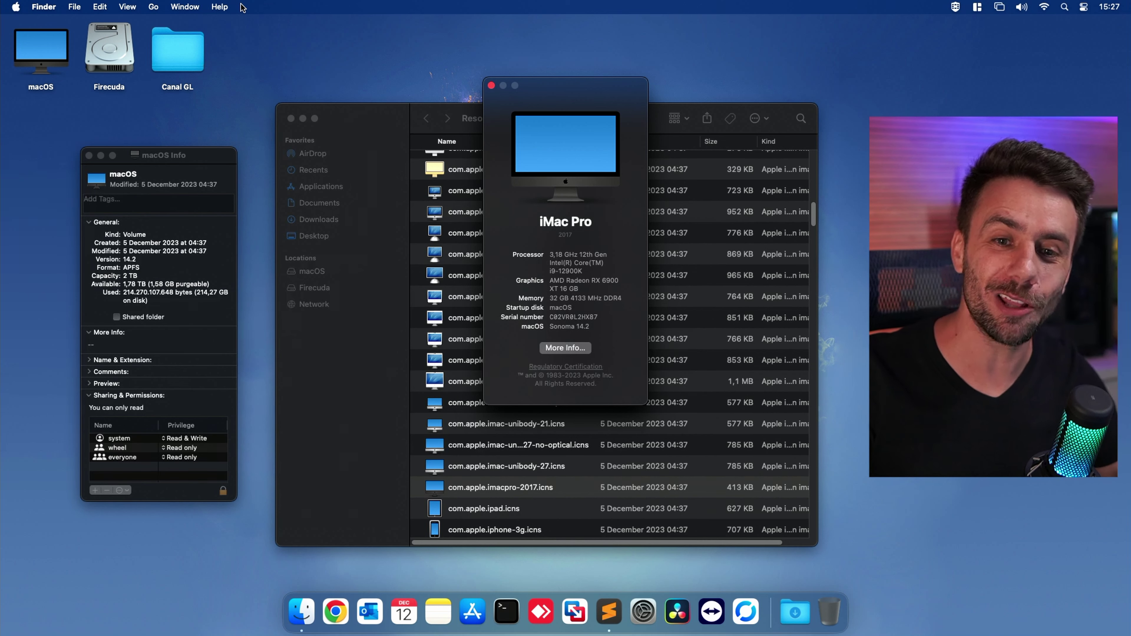
pyautogui.click(491, 85)
# Examine the device icons in the Resources folder, from the MacBook and Mac mini models to the Mac Pro and Xserve models
pyautogui.scroll(-10, 492, 334)
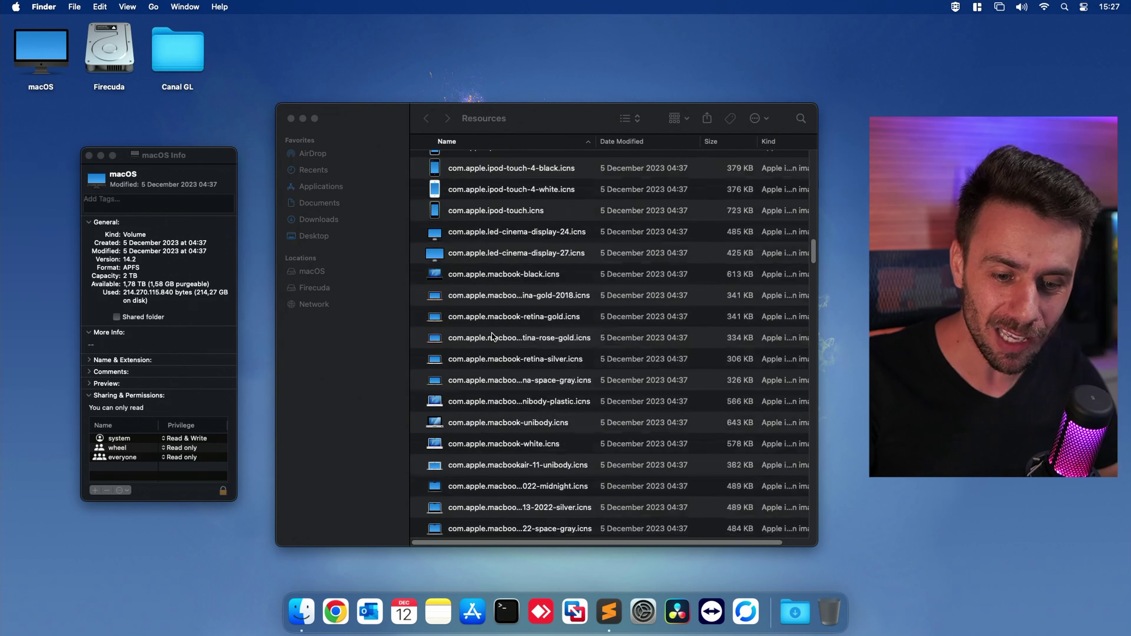
pyautogui.scroll(-5, 492, 337)
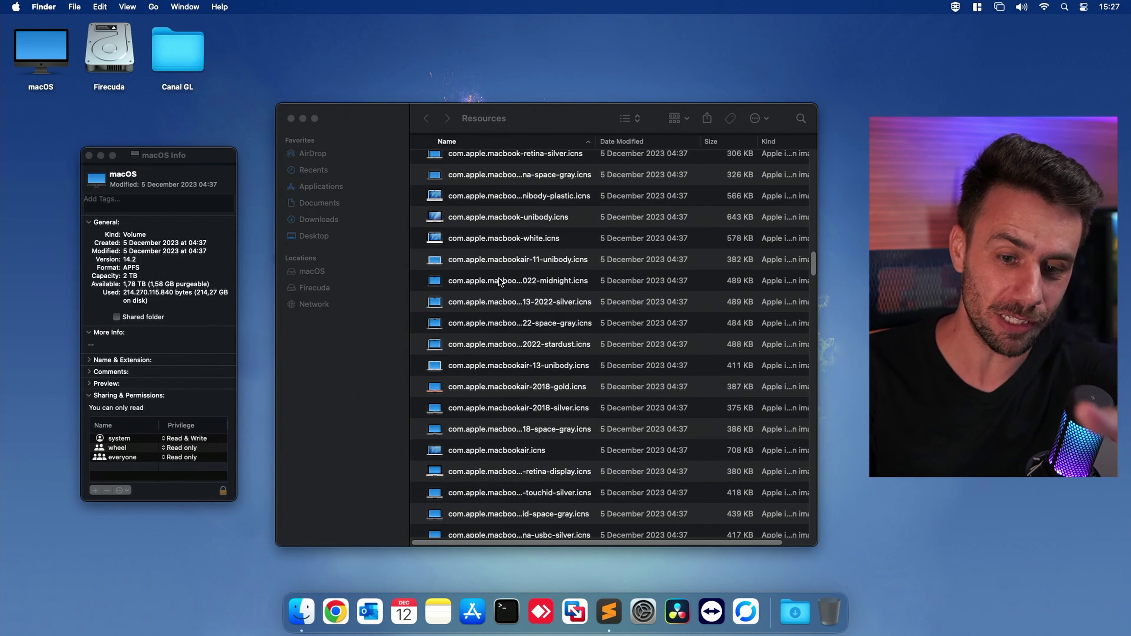
pyautogui.scroll(-3, 500, 282)
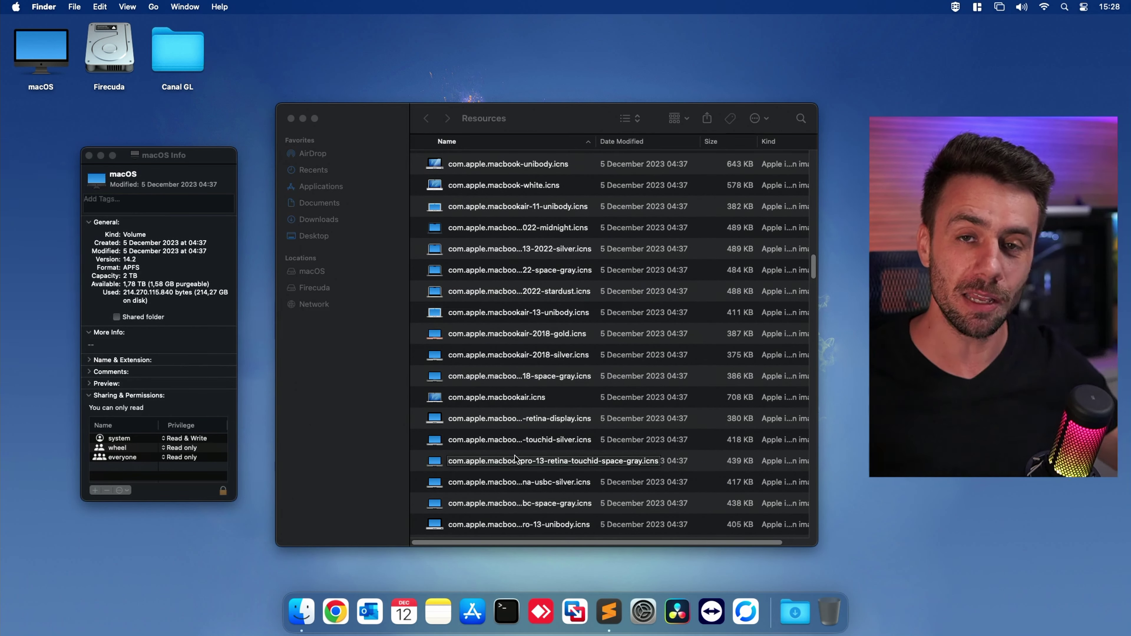
pyautogui.scroll(-6, 515, 459)
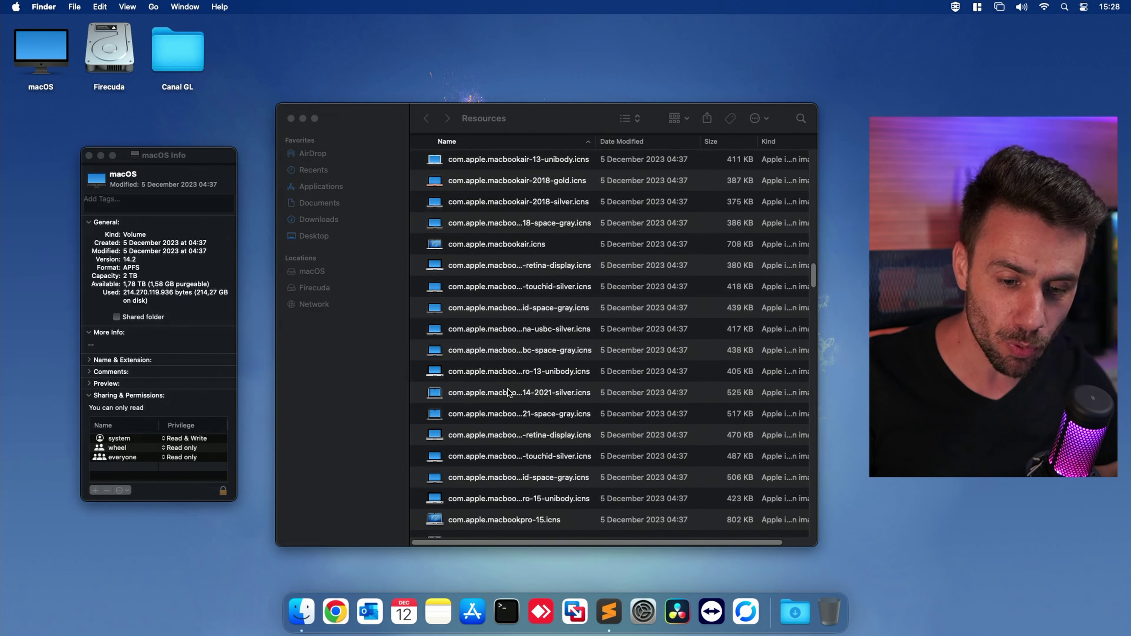
pyautogui.scroll(-10, 508, 392)
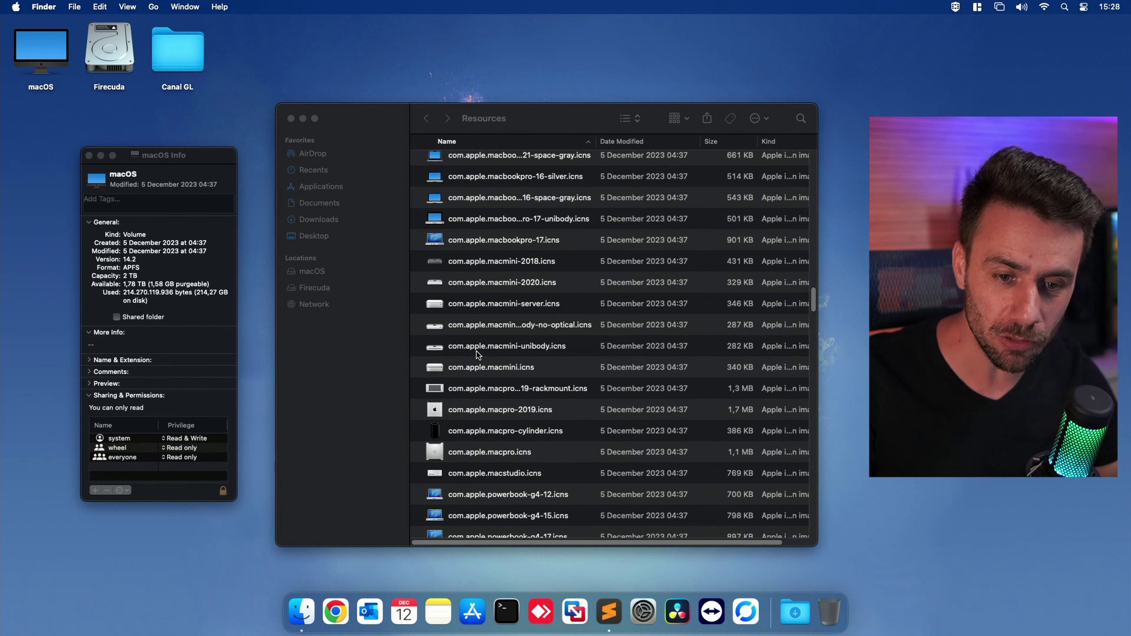
pyautogui.scroll(-2, 477, 354)
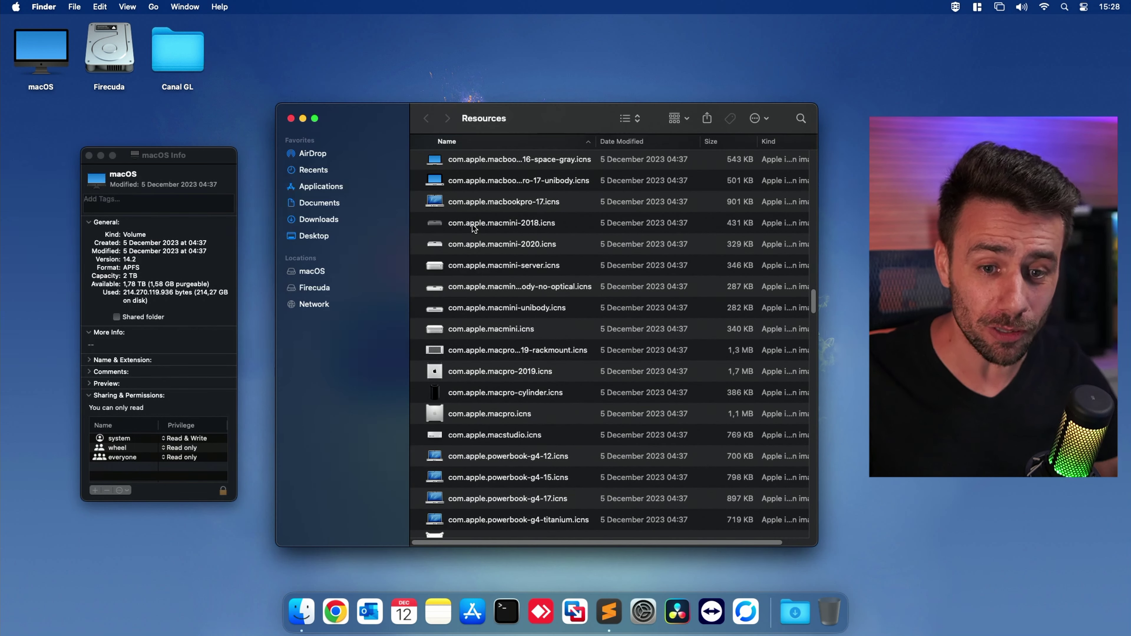
pyautogui.click(473, 213)
pyautogui.click(480, 243)
pyautogui.click(481, 223)
pyautogui.scroll(-1, 497, 351)
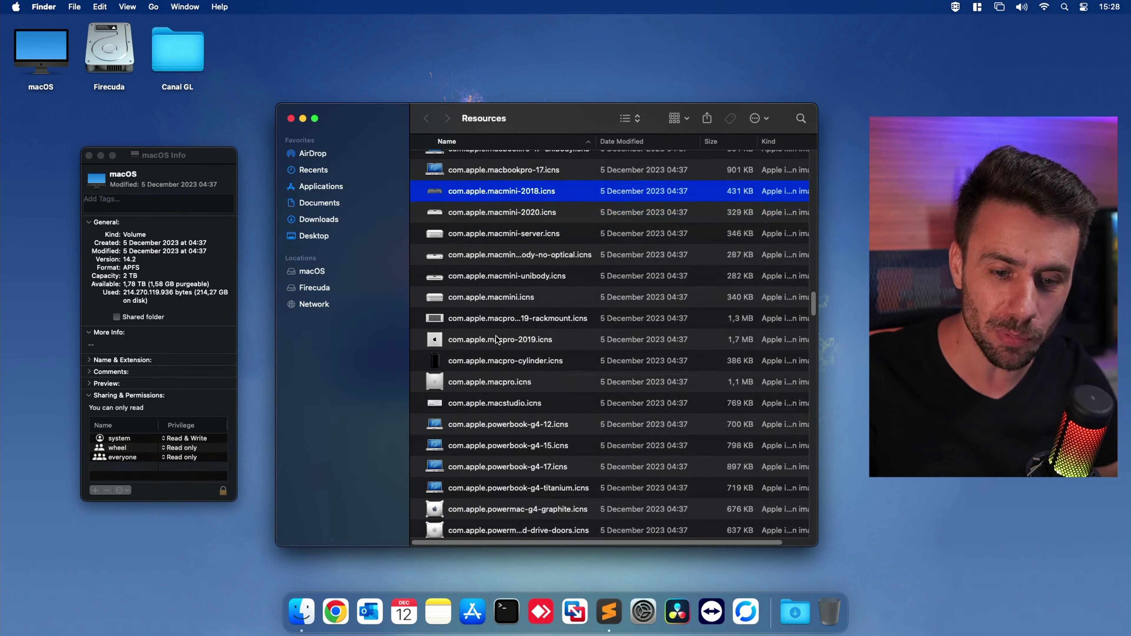
pyautogui.click(475, 382)
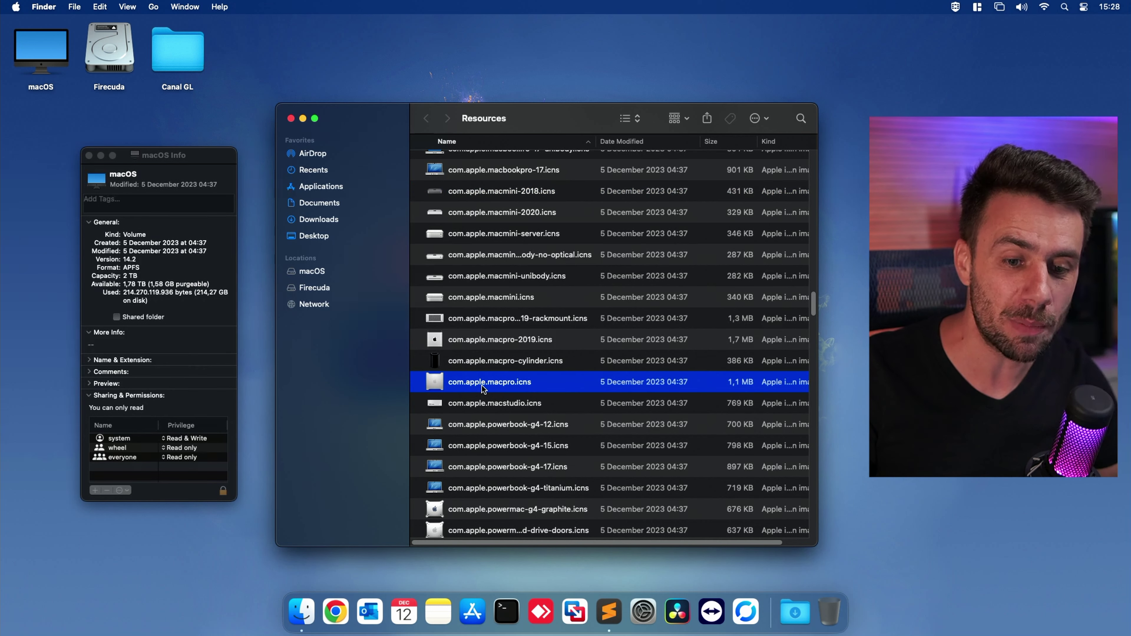
pyautogui.scroll(-5, 480, 390)
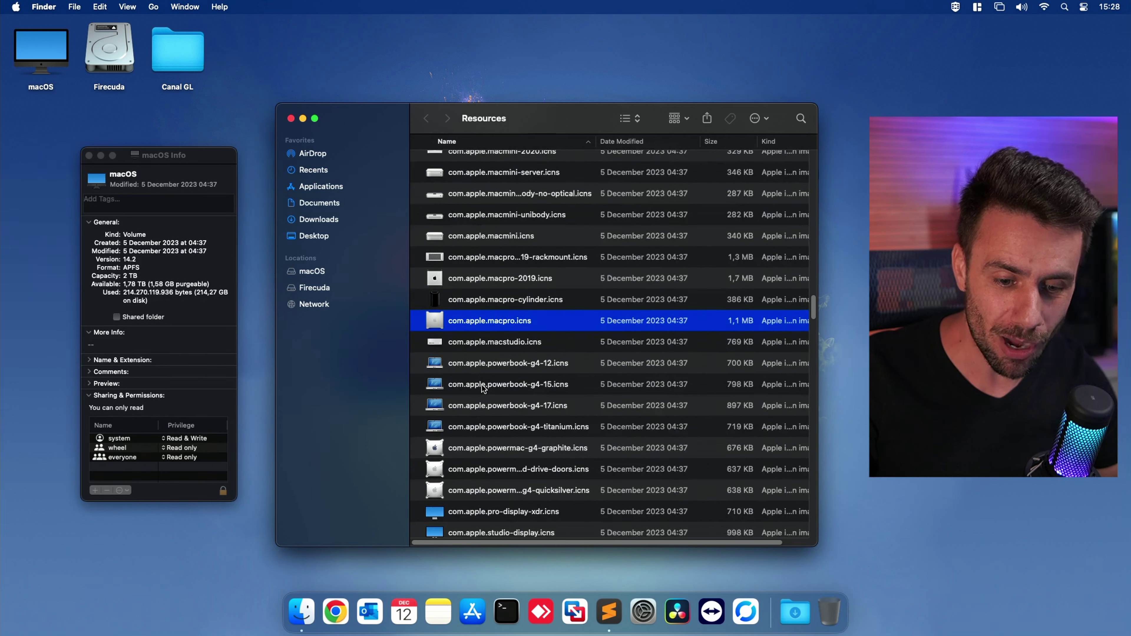
pyautogui.scroll(-3, 484, 396)
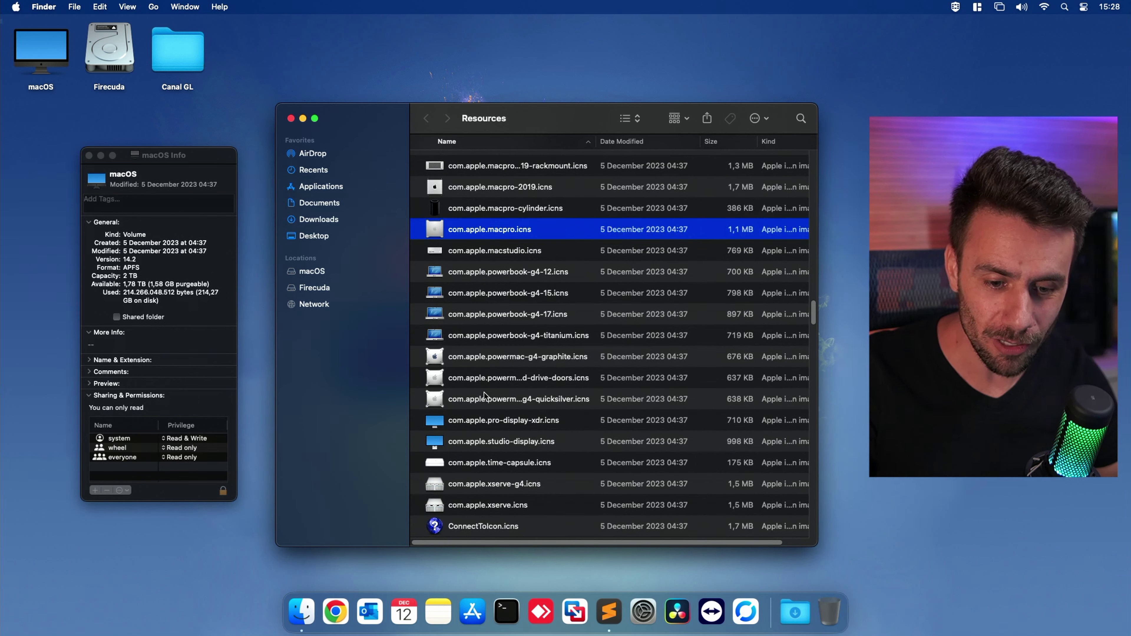
pyautogui.click(473, 445)
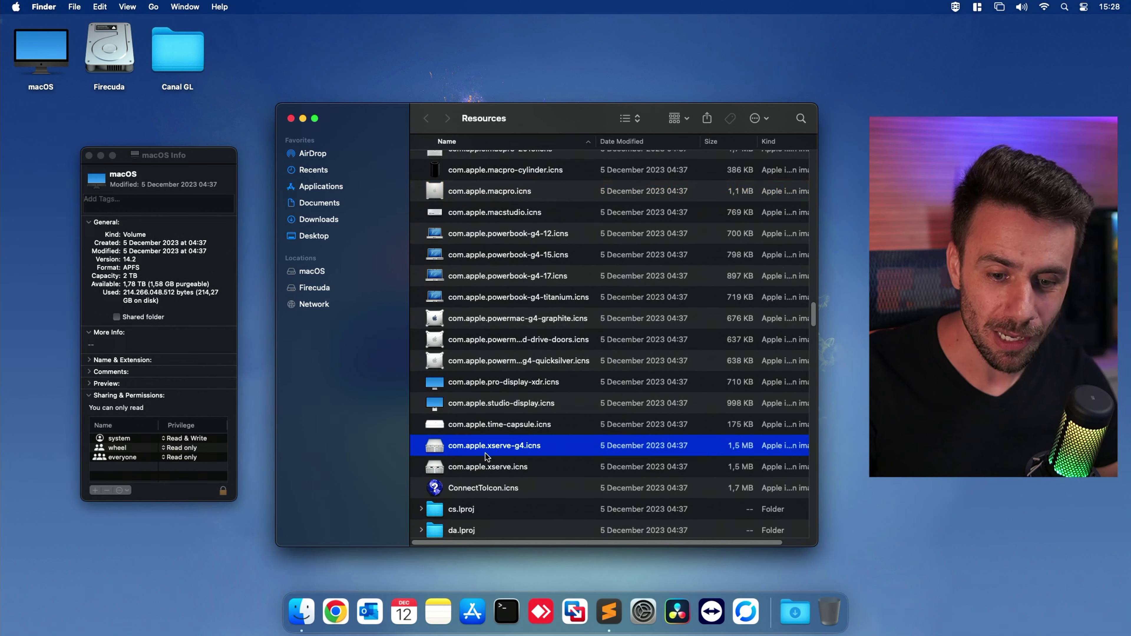
pyautogui.click(477, 468)
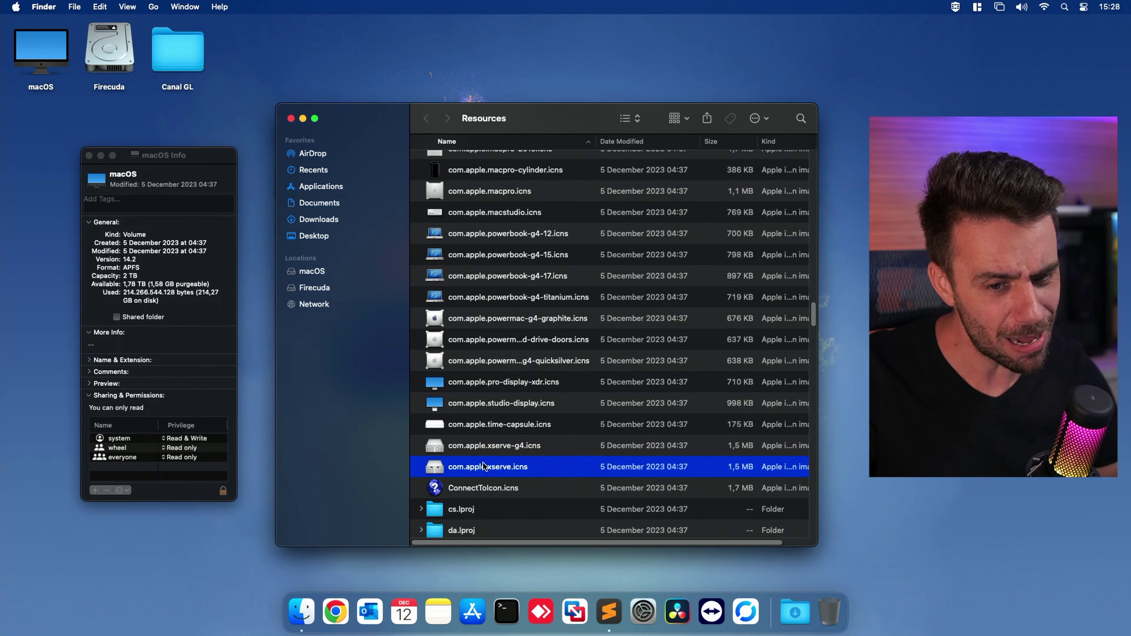
pyautogui.scroll(5, 489, 443)
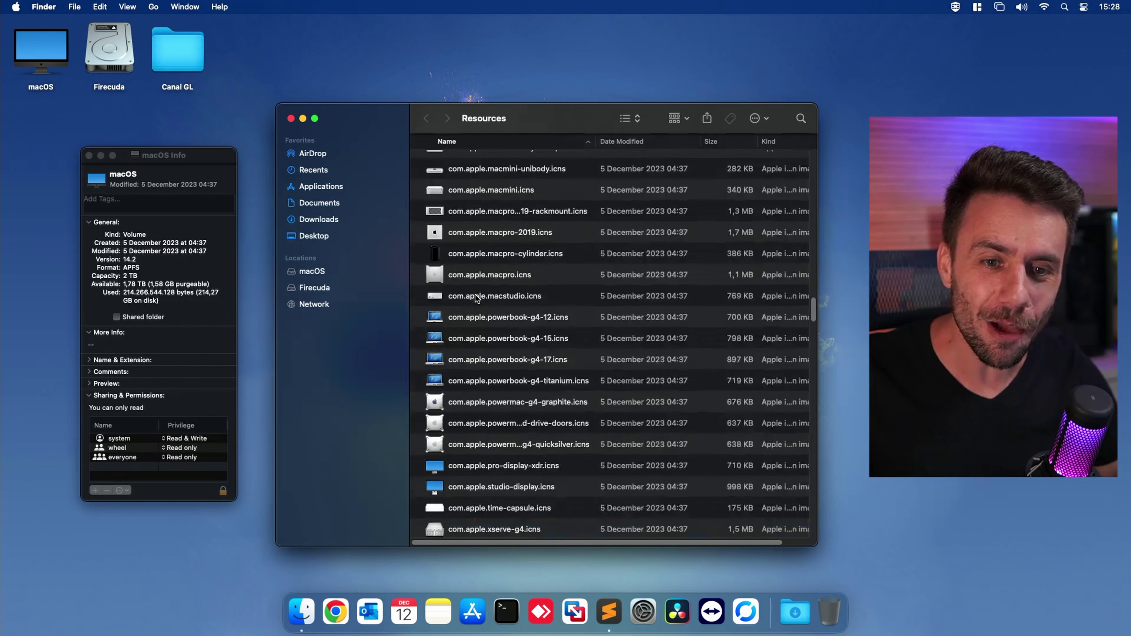
# Preview the 2019 Mac Pro rackmount and tower icons and apply com.apple.macpro-2019.icns as the macOS disk's icon
pyautogui.click(475, 235)
pyautogui.press('space')
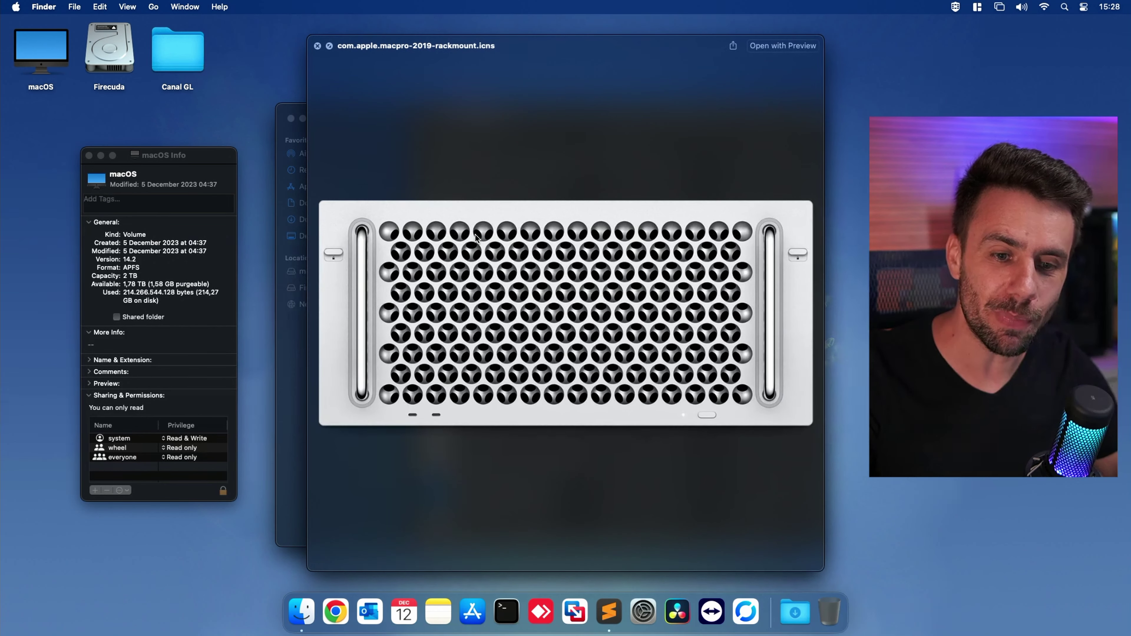
pyautogui.press('Down')
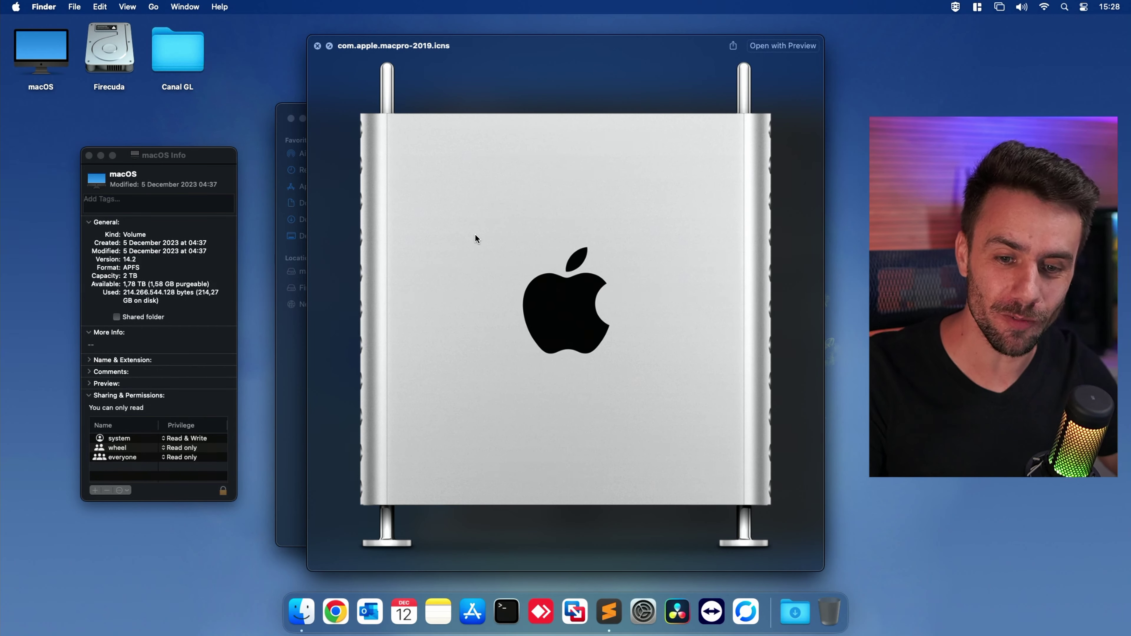
pyautogui.press('space')
pyautogui.moveTo(457, 249); pyautogui.dragTo(104, 184)
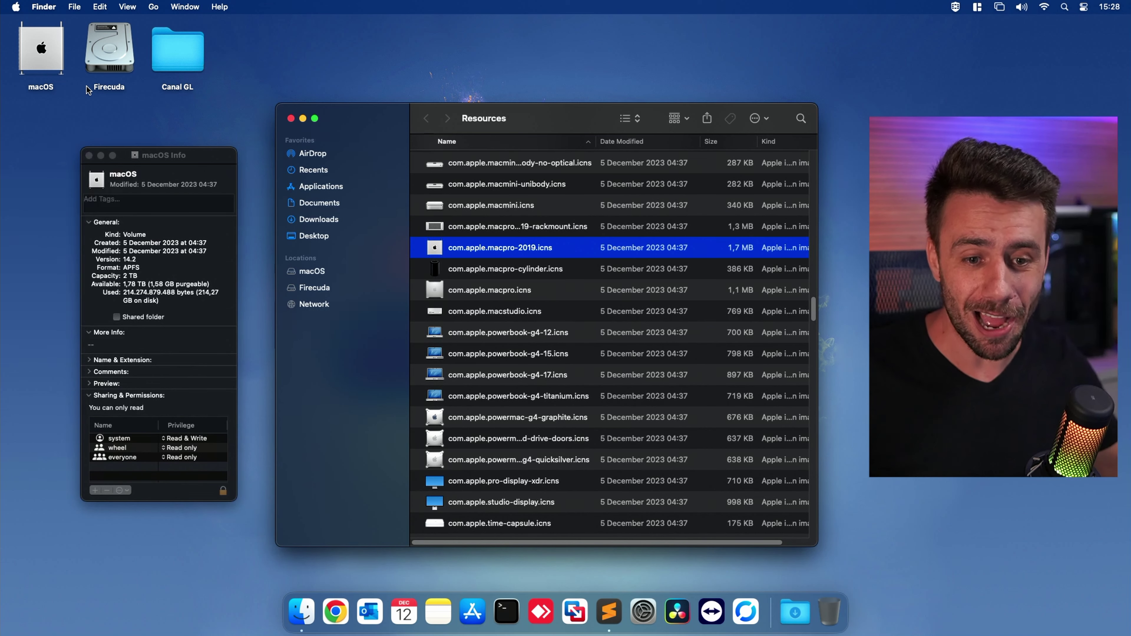
# Preview com.apple.macpro-cylinder.icns and apply it as the macOS disk's icon
pyautogui.click(472, 269)
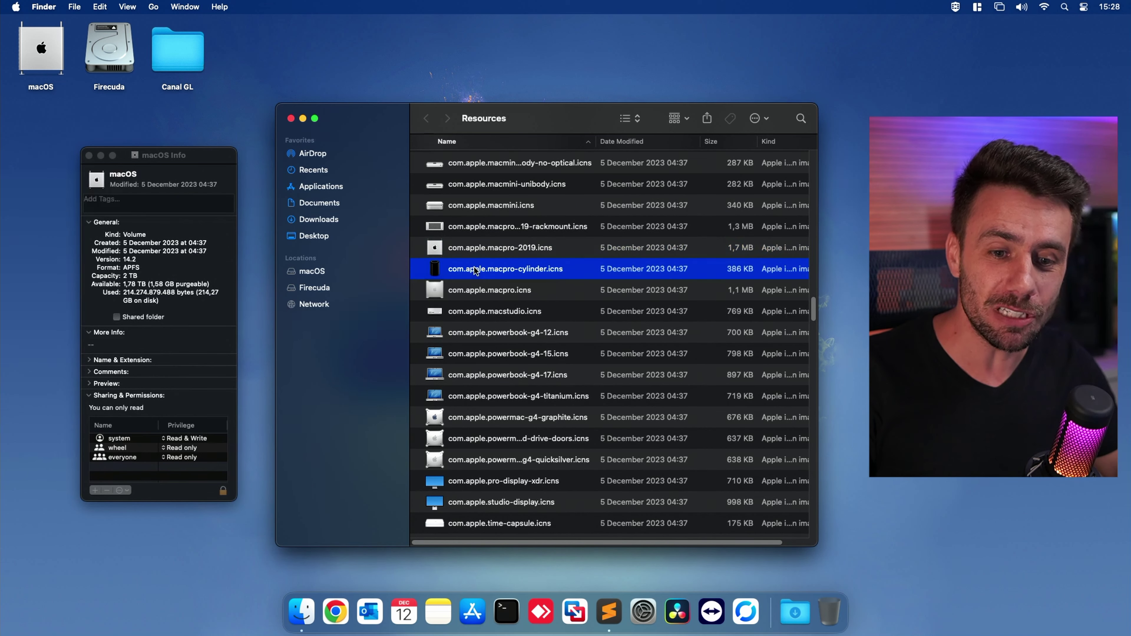
pyautogui.press('space')
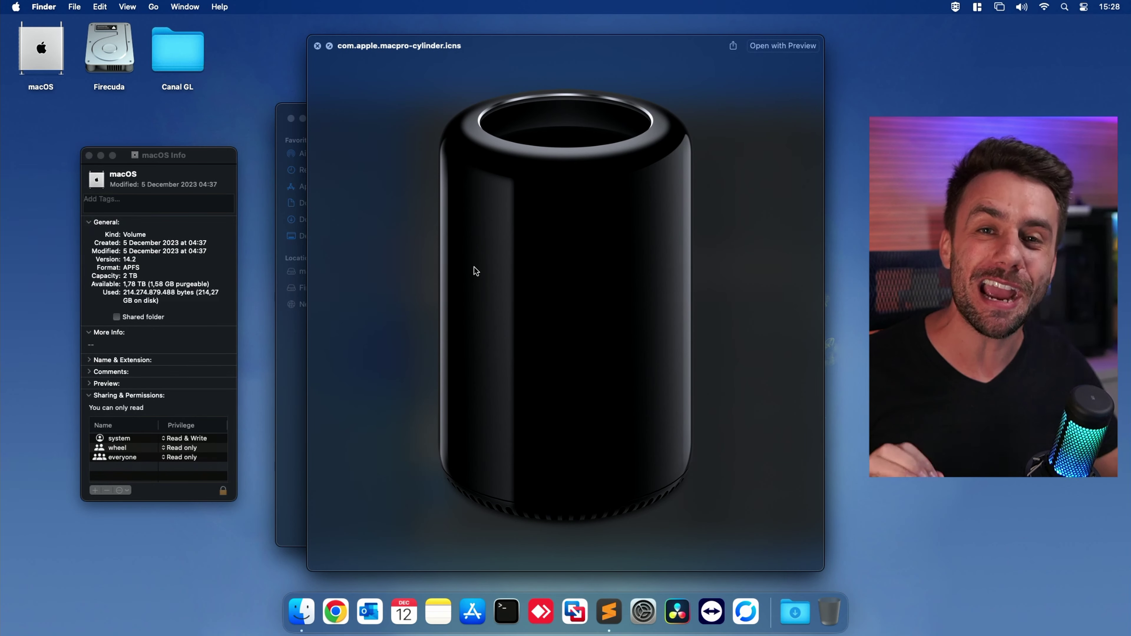
pyautogui.press('space')
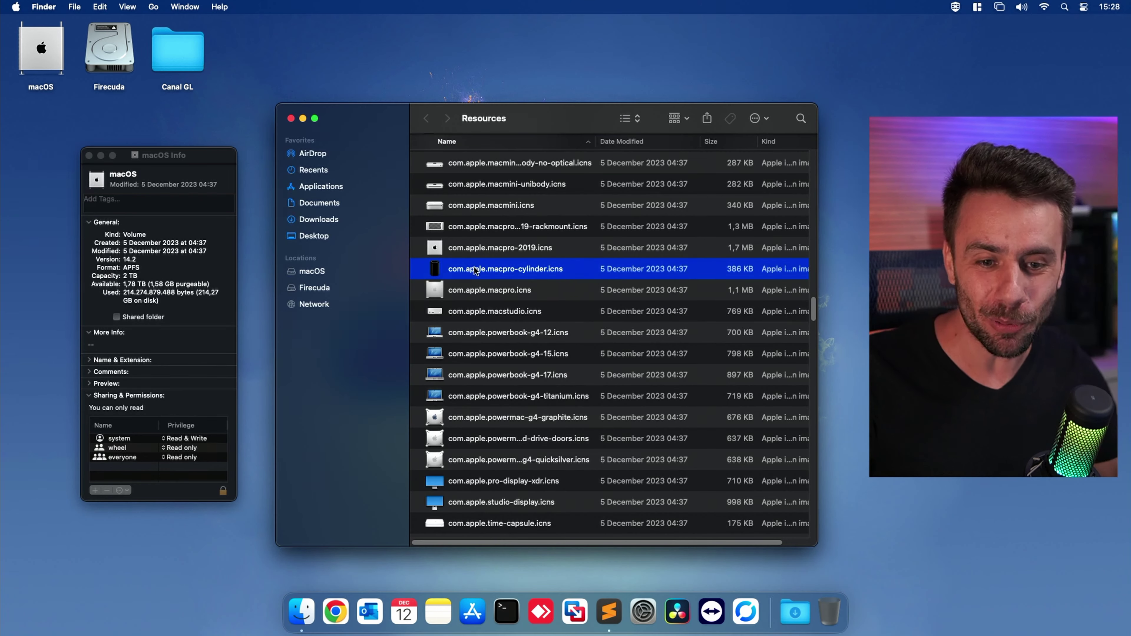
pyautogui.moveTo(475, 270); pyautogui.dragTo(99, 183)
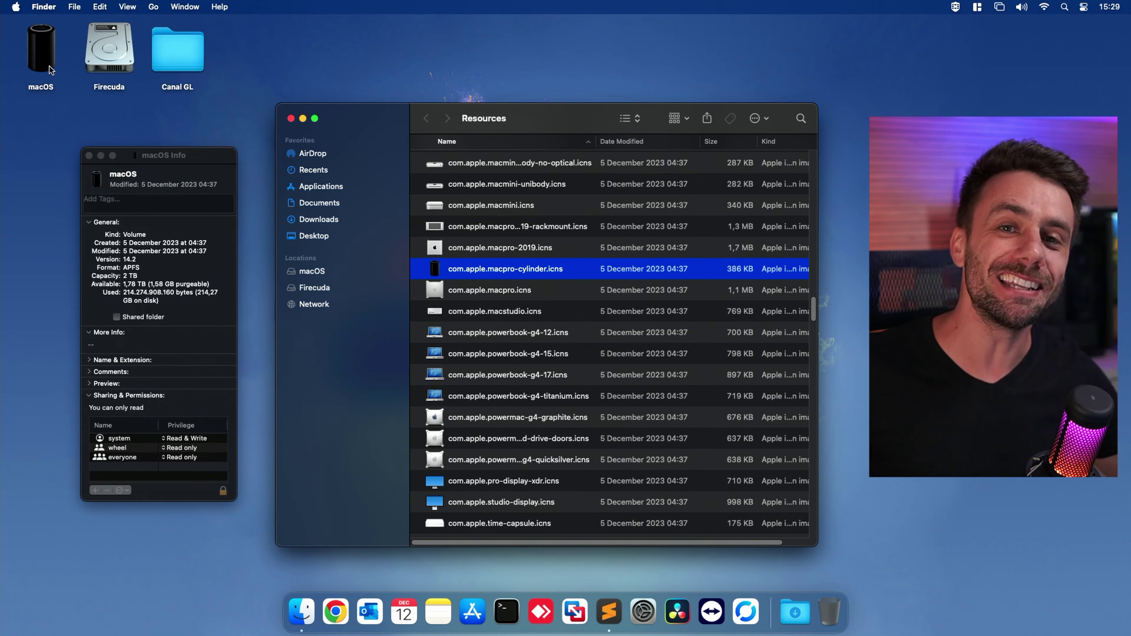
# Apply com.apple.macpro-2019-rackmount.icns as the macOS disk's icon and check it on the desktop
pyautogui.click(476, 225)
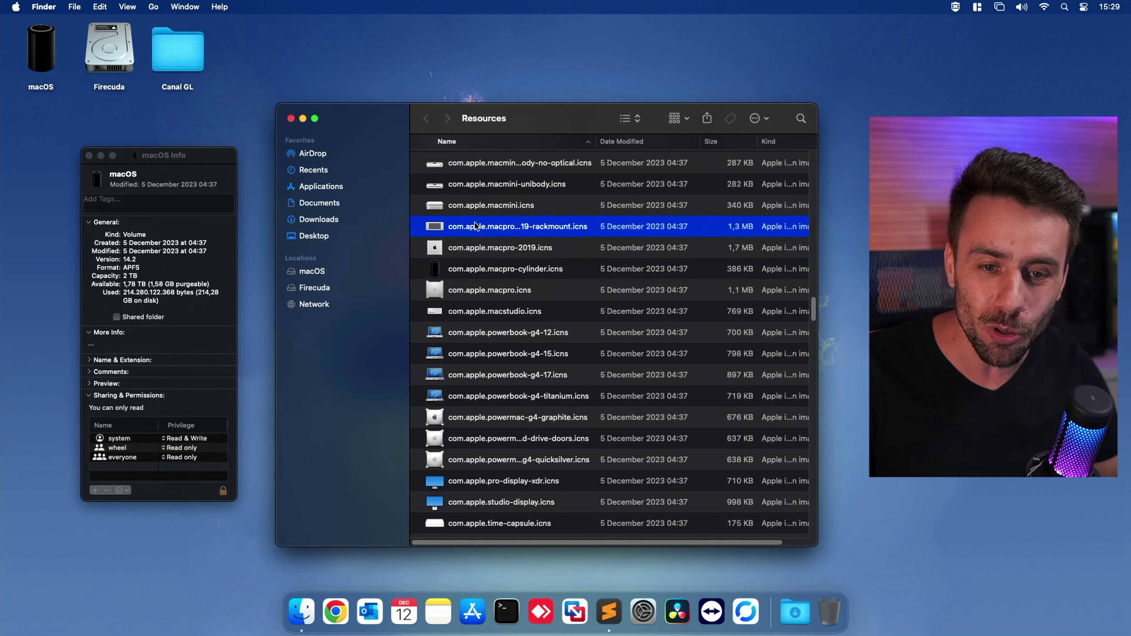
pyautogui.moveTo(476, 231); pyautogui.dragTo(99, 183)
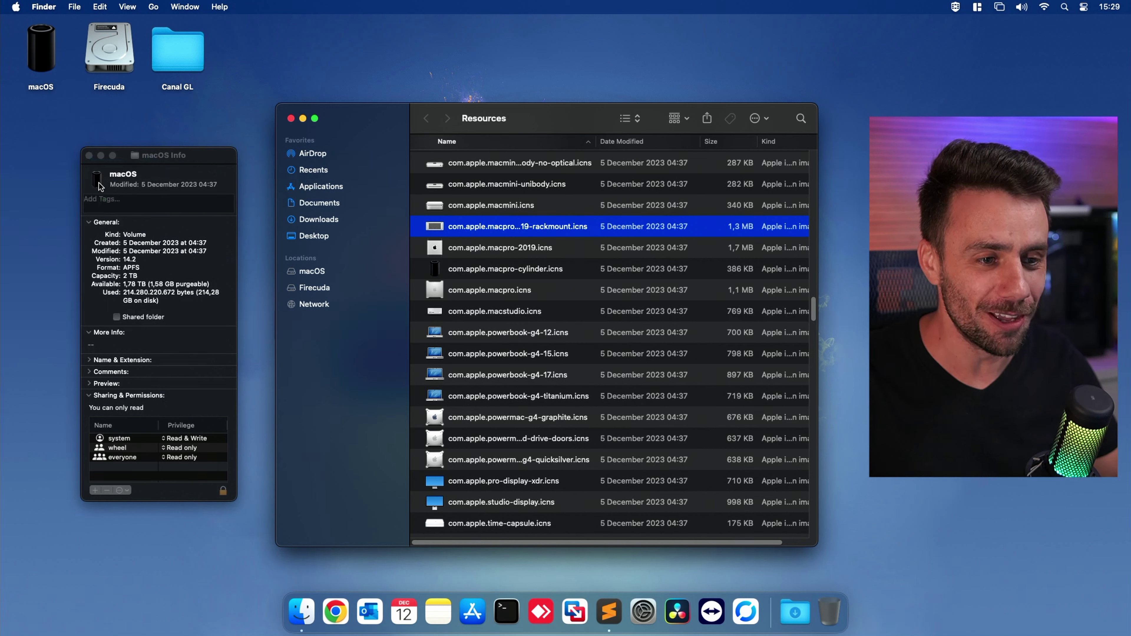
pyautogui.click(50, 60)
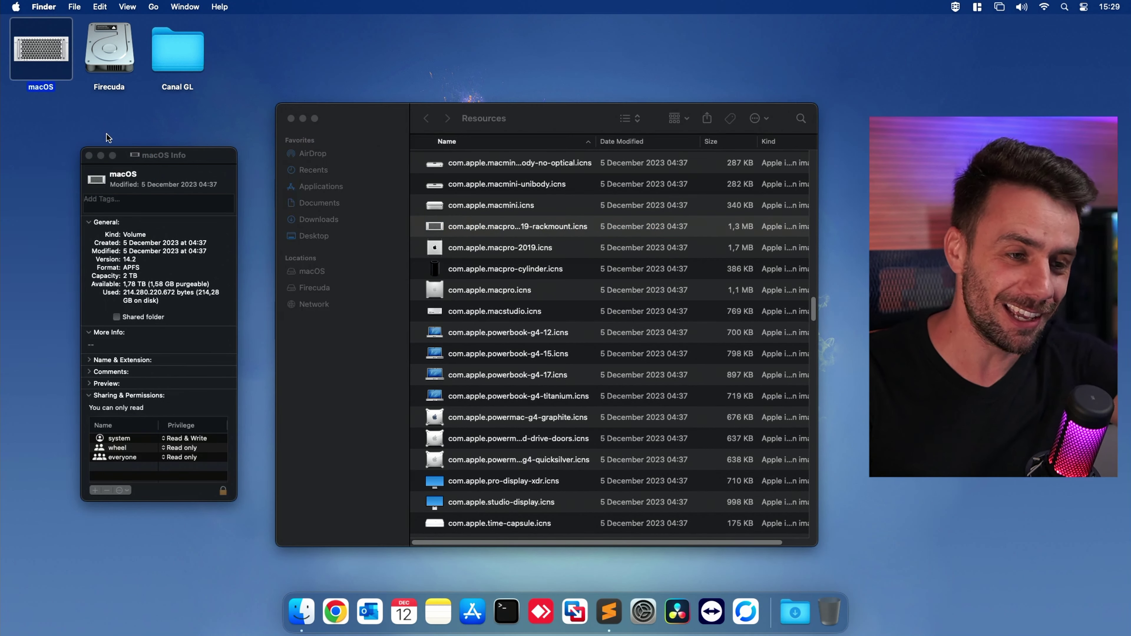
pyautogui.click(87, 117)
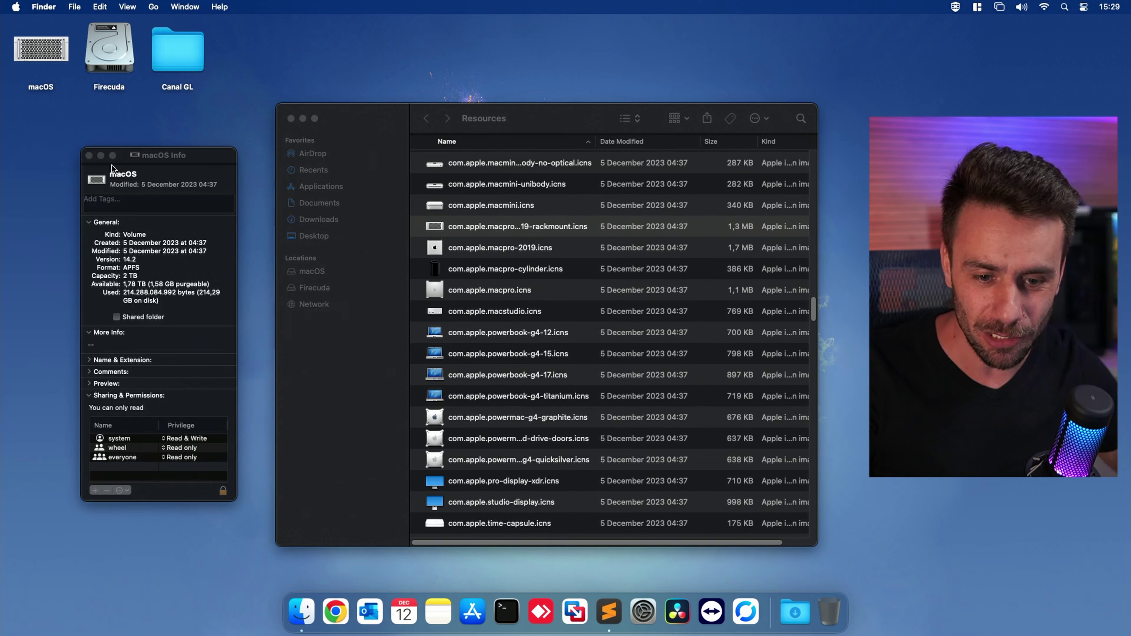
# Browse the further system icons in the Resources folder and close both the Resources window and the macOS disk's info window
pyautogui.scroll(-10, 532, 398)
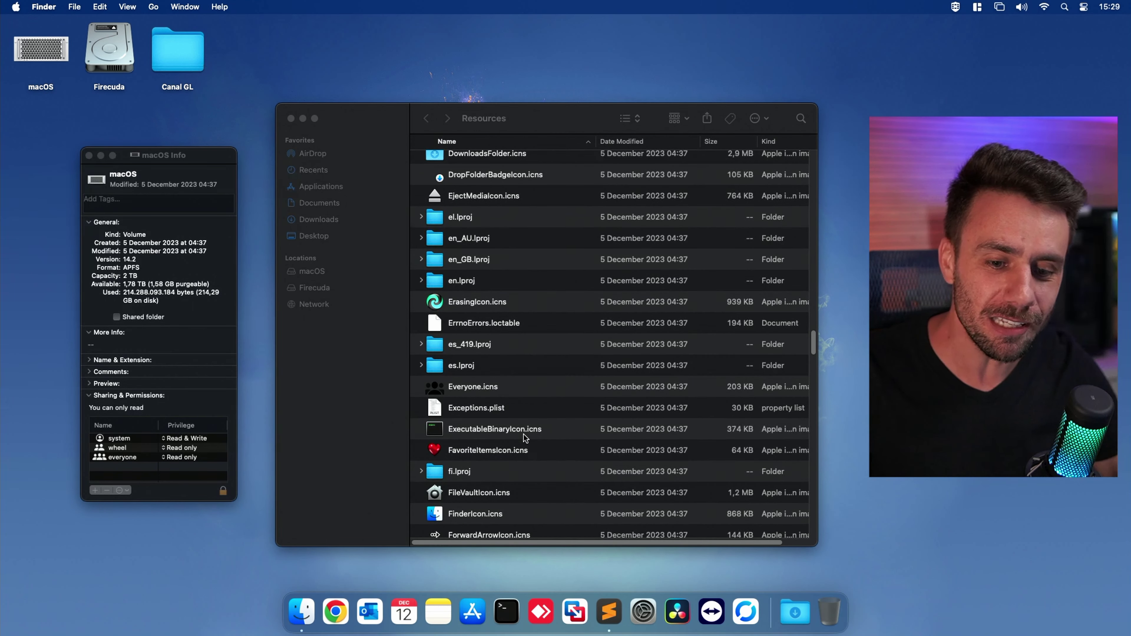
pyautogui.click(458, 459)
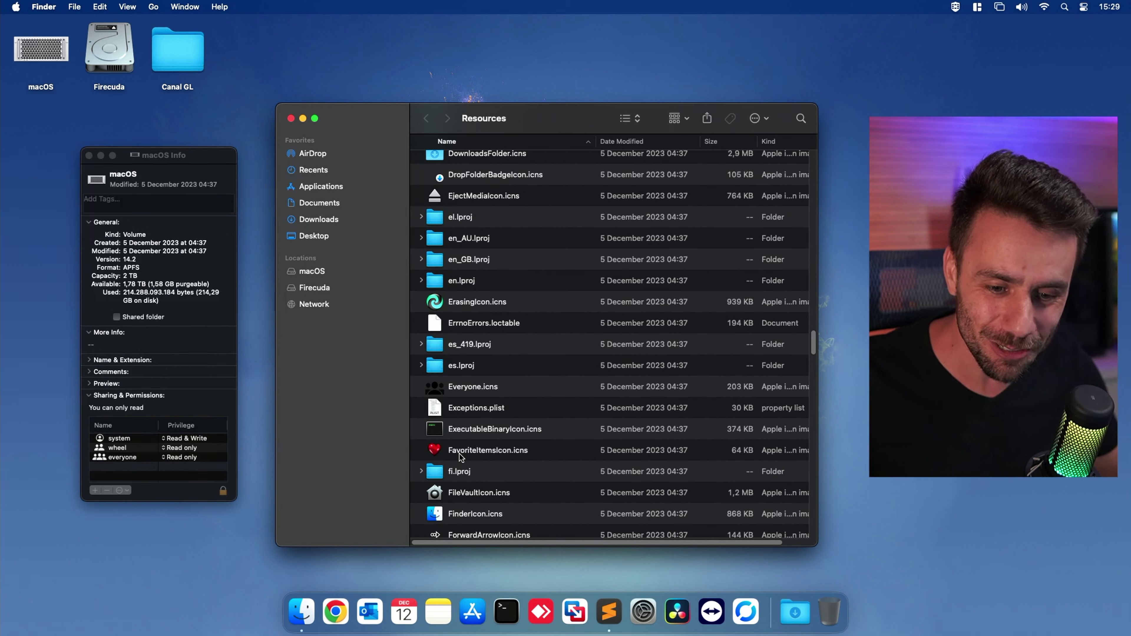
pyautogui.click(497, 426)
pyautogui.scroll(-5, 499, 425)
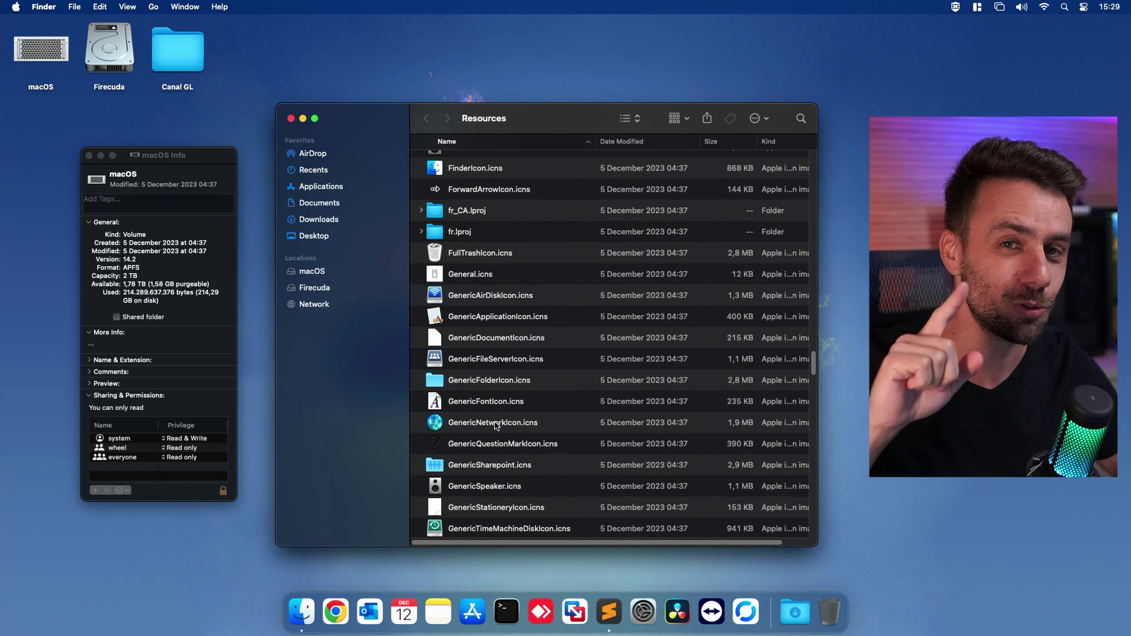
pyautogui.click(291, 119)
pyautogui.click(96, 180)
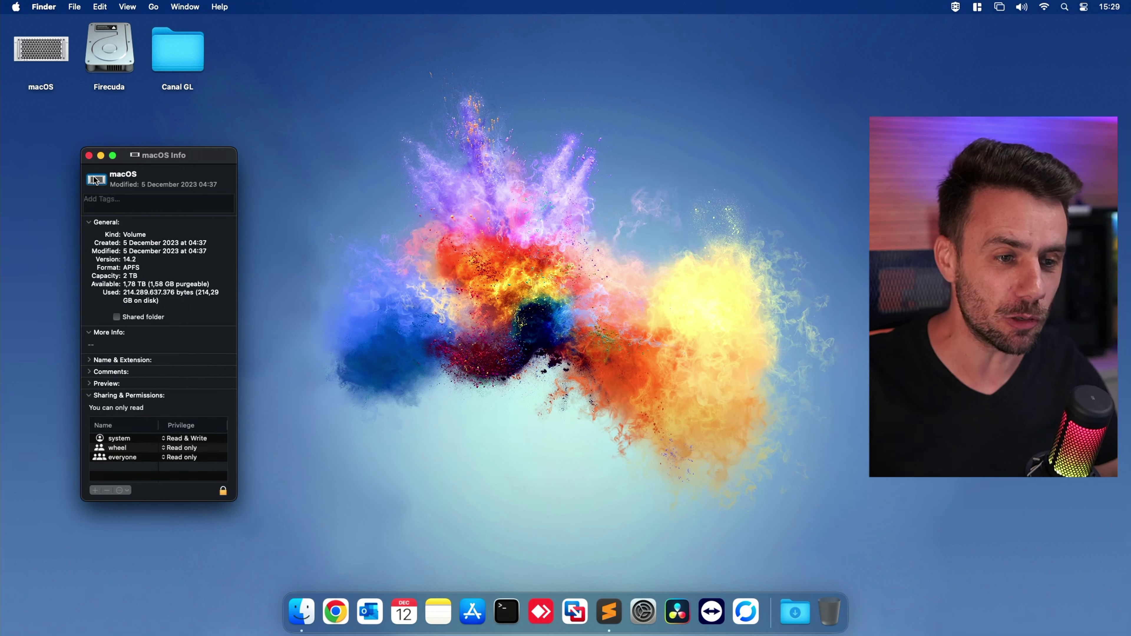
pyautogui.click(89, 155)
# Remove the custom icon from the macOS disk in its info window to restore the default drive icon, and close the window
pyautogui.rightClick(49, 66)
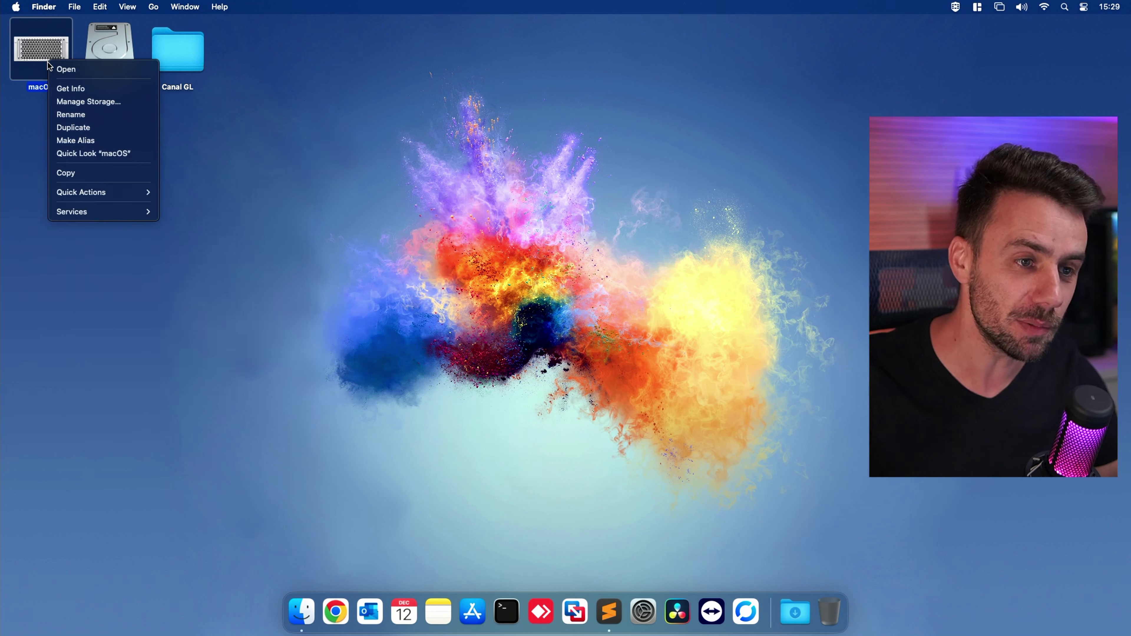
pyautogui.click(71, 91)
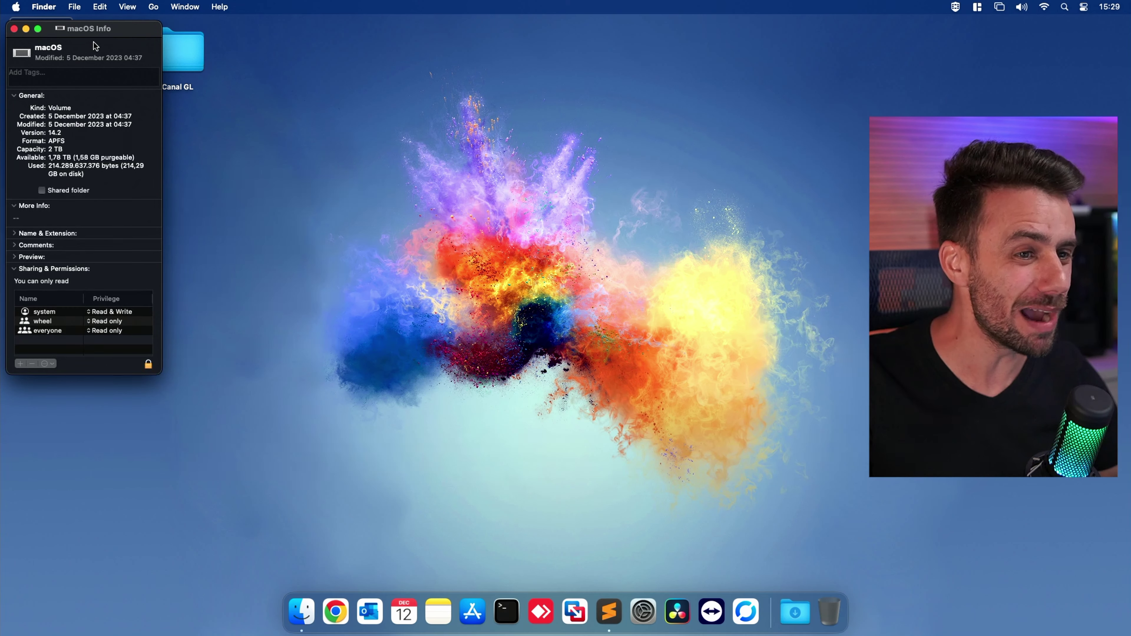
pyautogui.moveTo(101, 28); pyautogui.dragTo(386, 143)
pyautogui.click(304, 169)
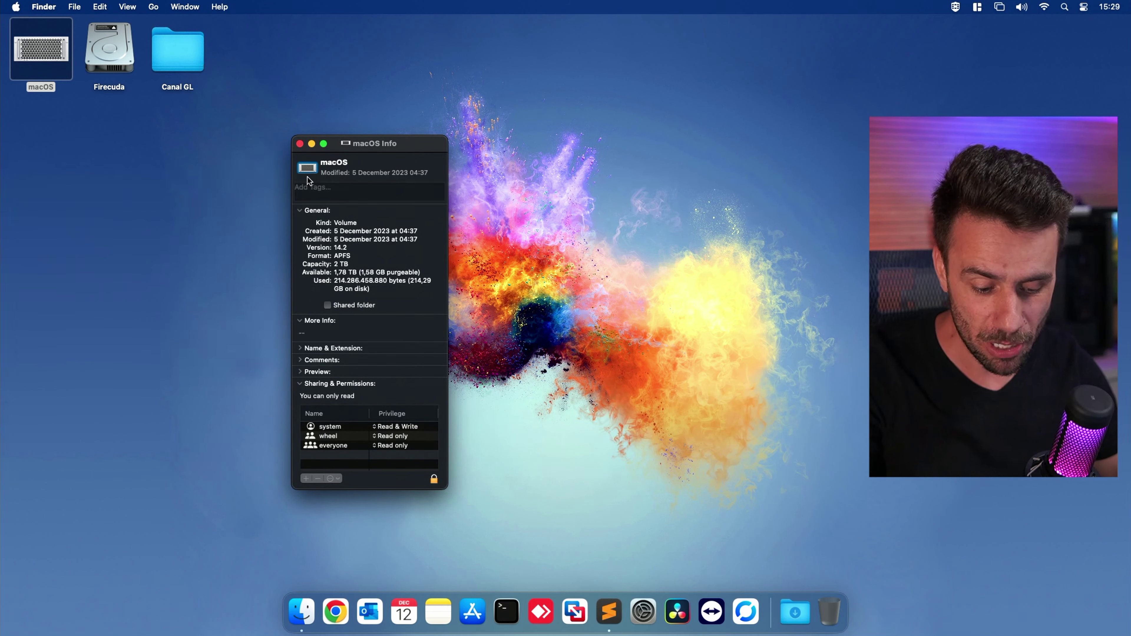
pyautogui.press('BackSpace')
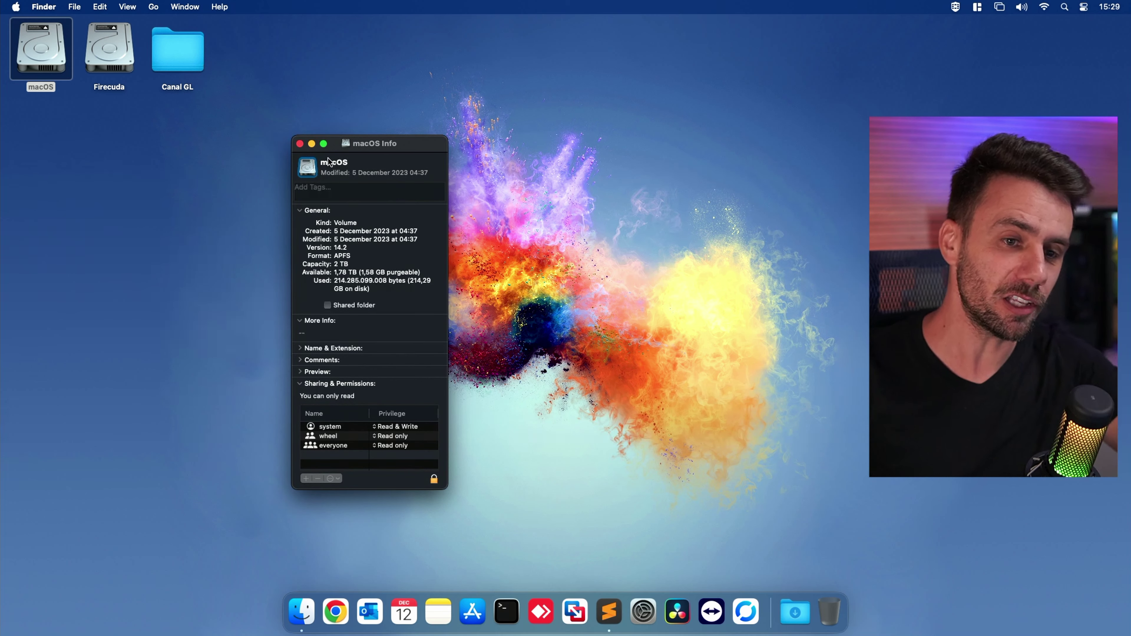
pyautogui.click(299, 143)
# Reopen the macOS disk's info window to check its icon and close it again
pyautogui.rightClick(68, 75)
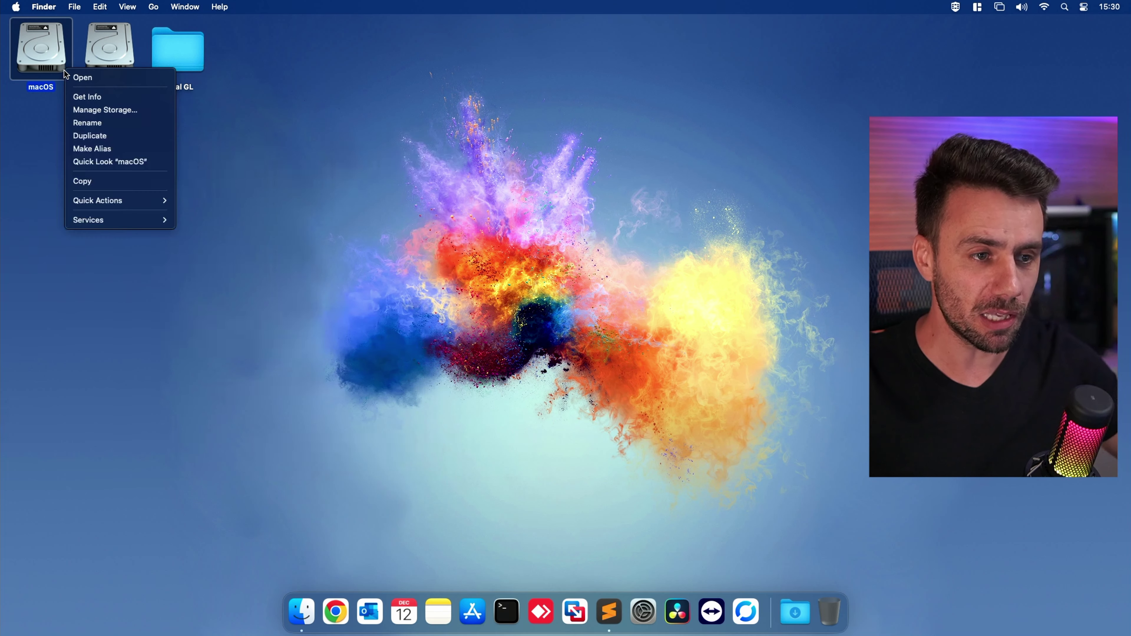
pyautogui.click(82, 104)
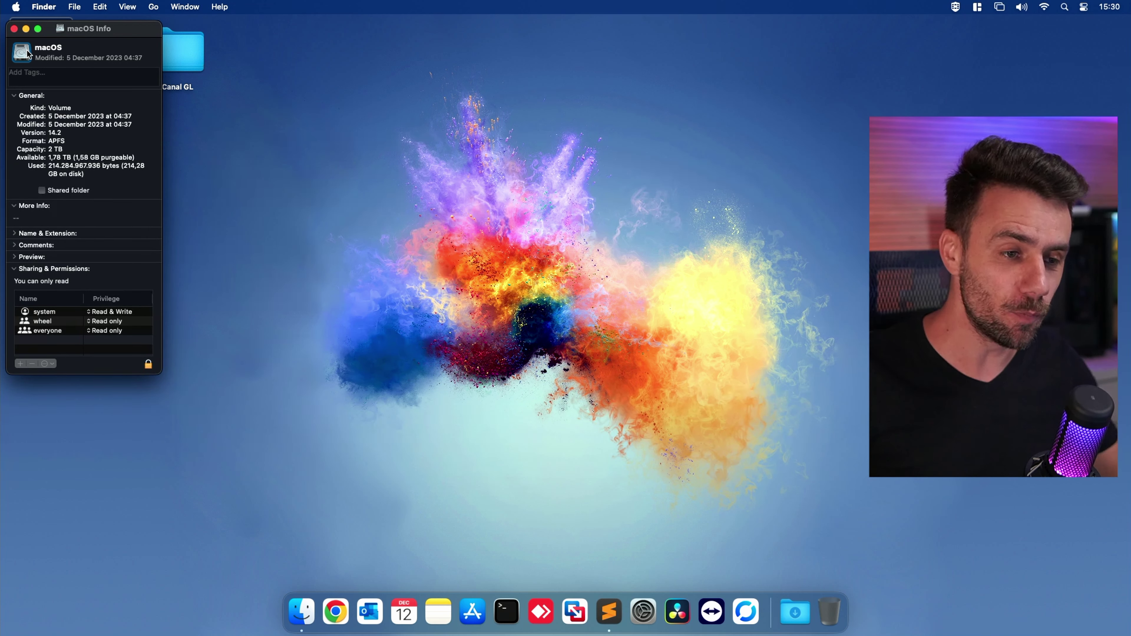
pyautogui.click(14, 28)
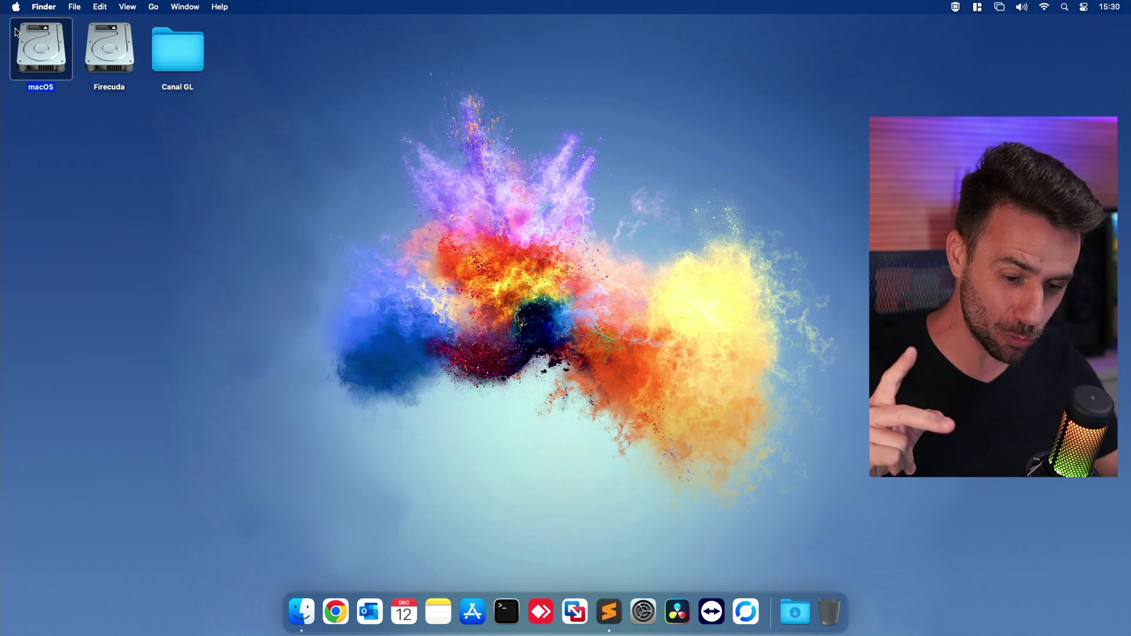
# Switch to Google Chrome, load curso.universohackintosh.com.br and narrow the browser window to leave part of the desktop free
pyautogui.click(339, 600)
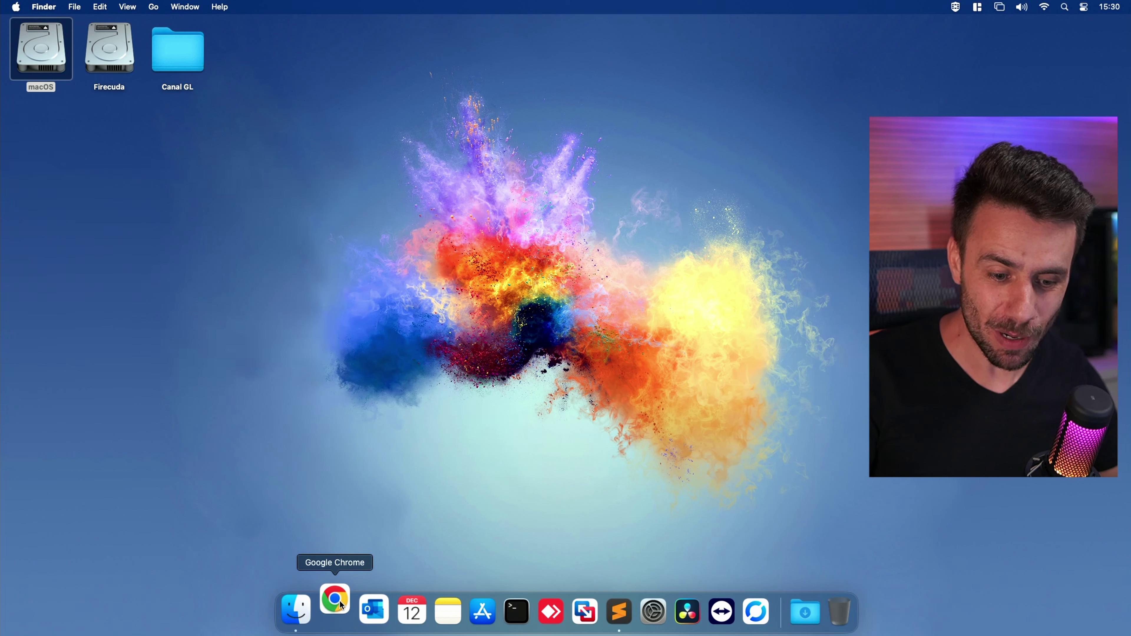
pyautogui.write('curso.universohackintosh.com.br')
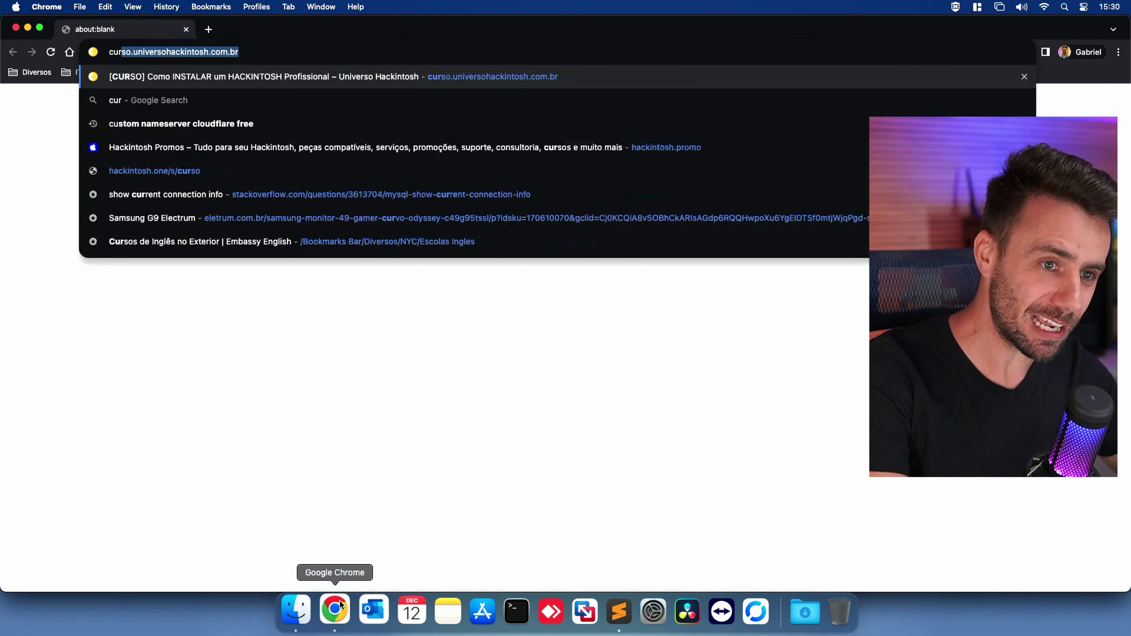
pyautogui.press('Return')
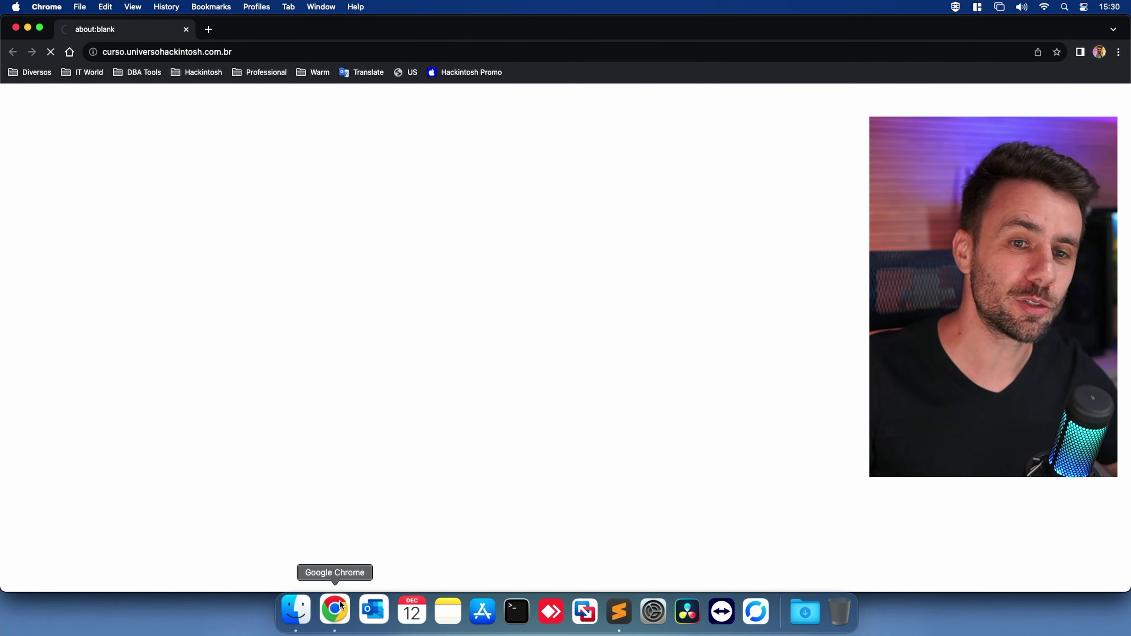
pyautogui.hotkey('ctrl', 'alt', 'e')
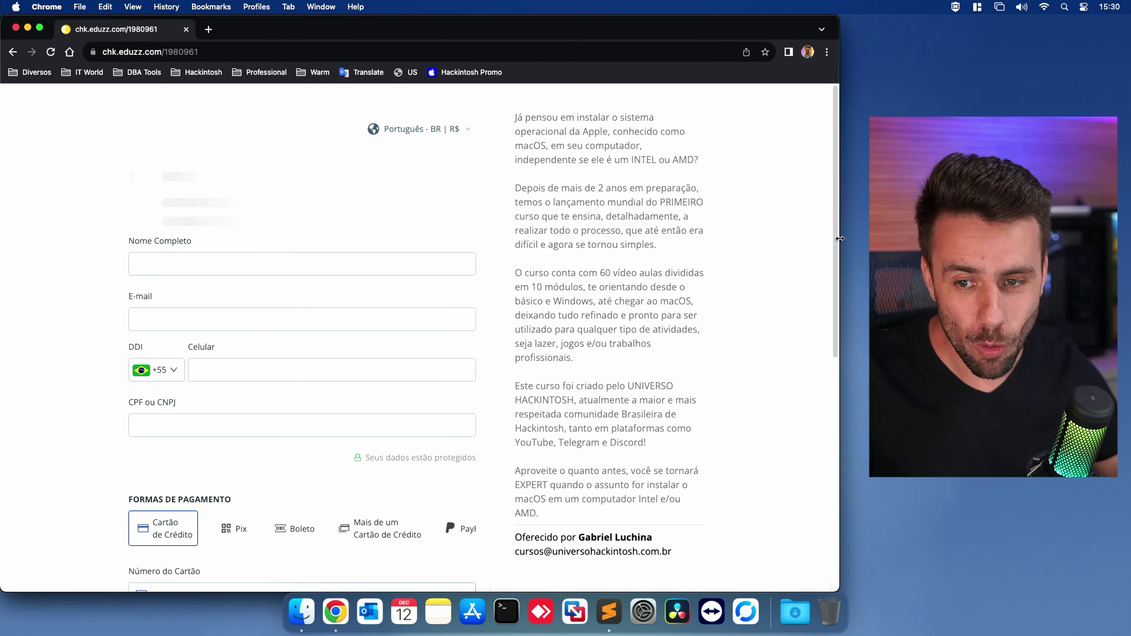